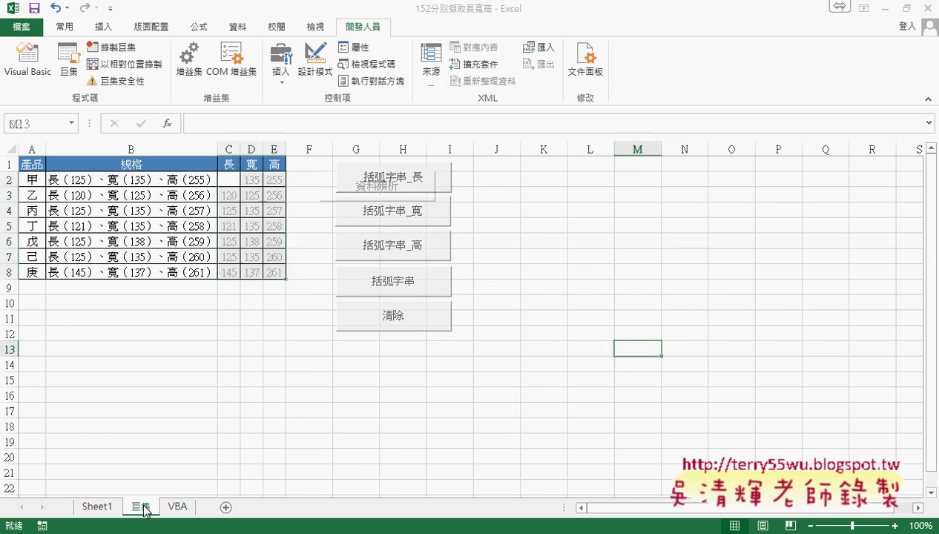
# - Copy the 巨集 sheet as 巨集 (2) in front of VBA, then show the VBA sheet
pyautogui.click(106, 508)
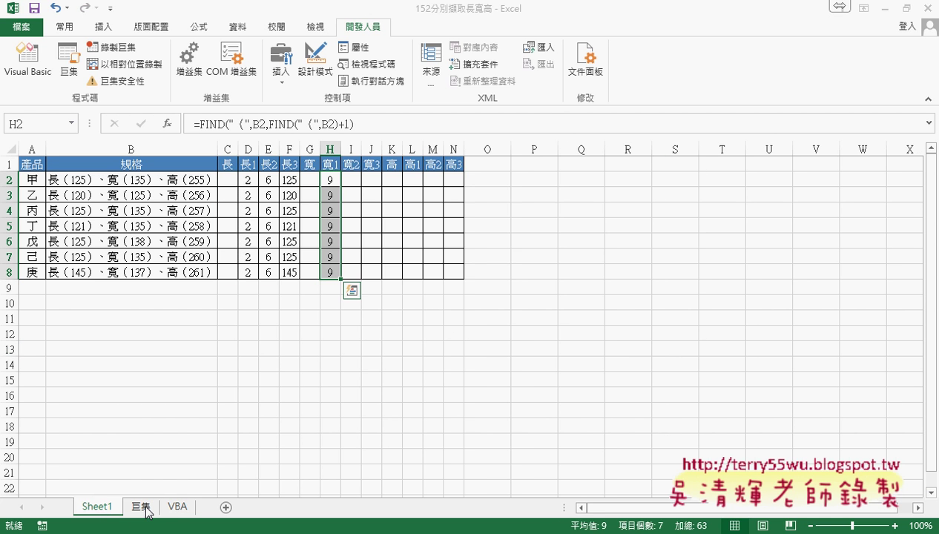
pyautogui.moveTo(138, 507); pyautogui.dragTo(180, 510)
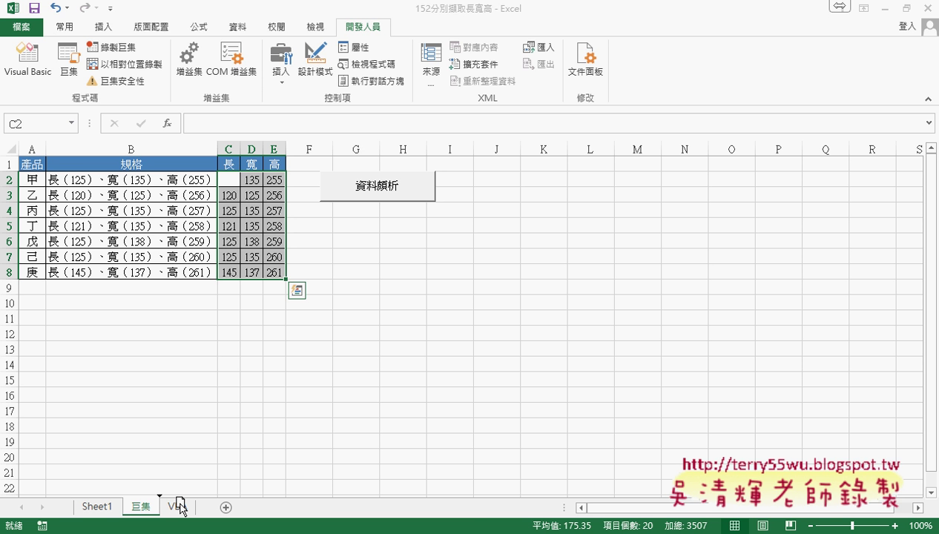
pyautogui.moveTo(181, 511); pyautogui.dragTo(194, 511)
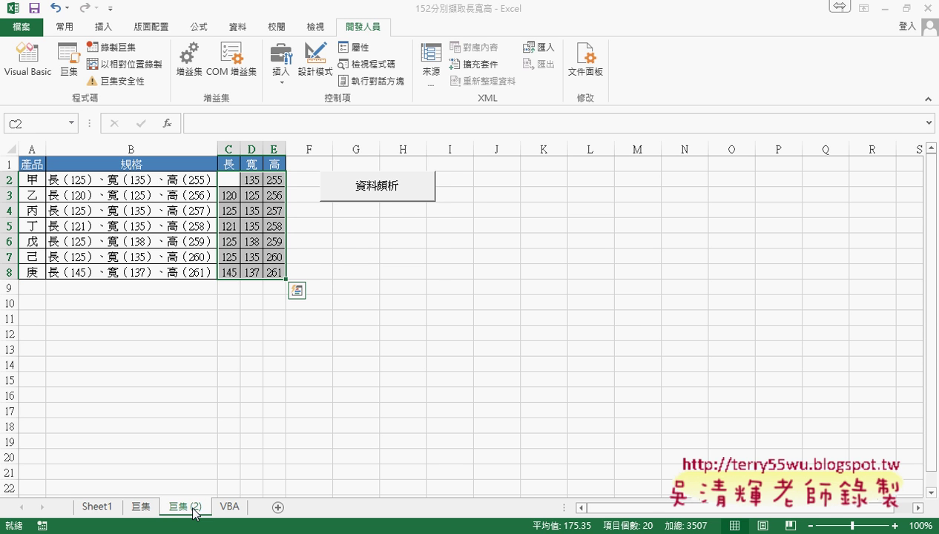
pyautogui.click(227, 509)
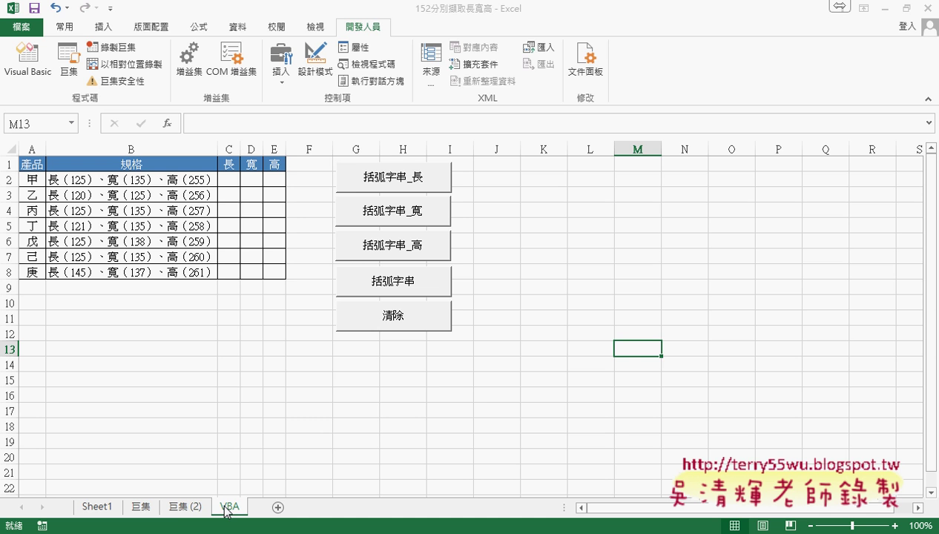
pyautogui.click(392, 178)
pyautogui.click(398, 210)
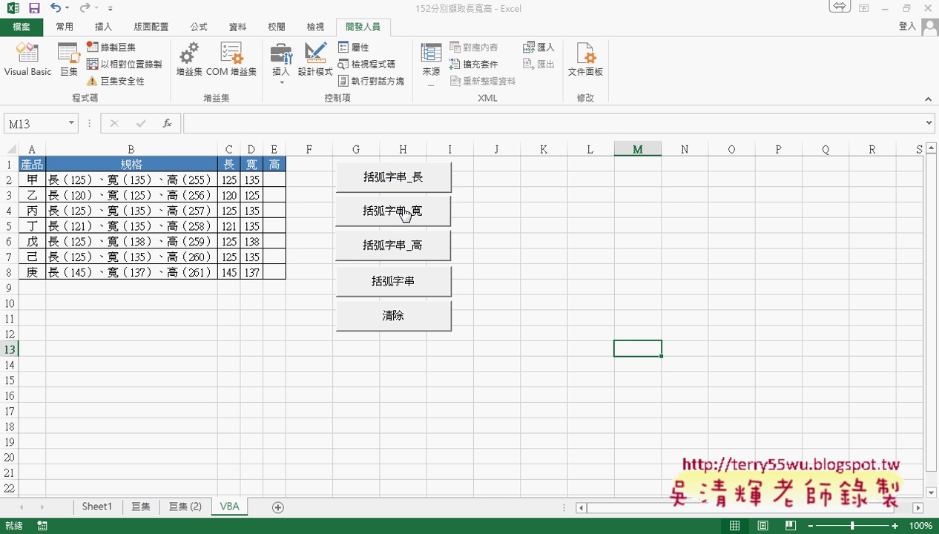
pyautogui.click(407, 247)
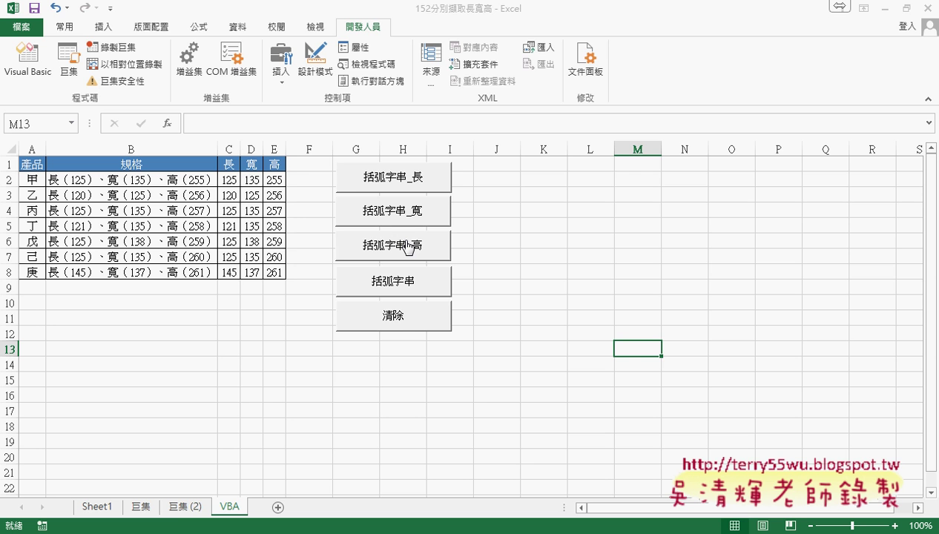
pyautogui.click(414, 326)
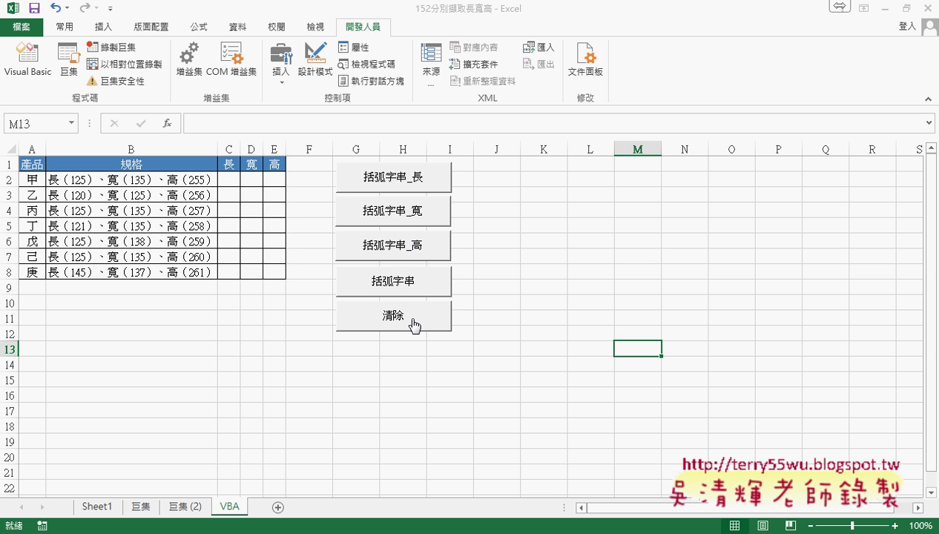
pyautogui.click(407, 283)
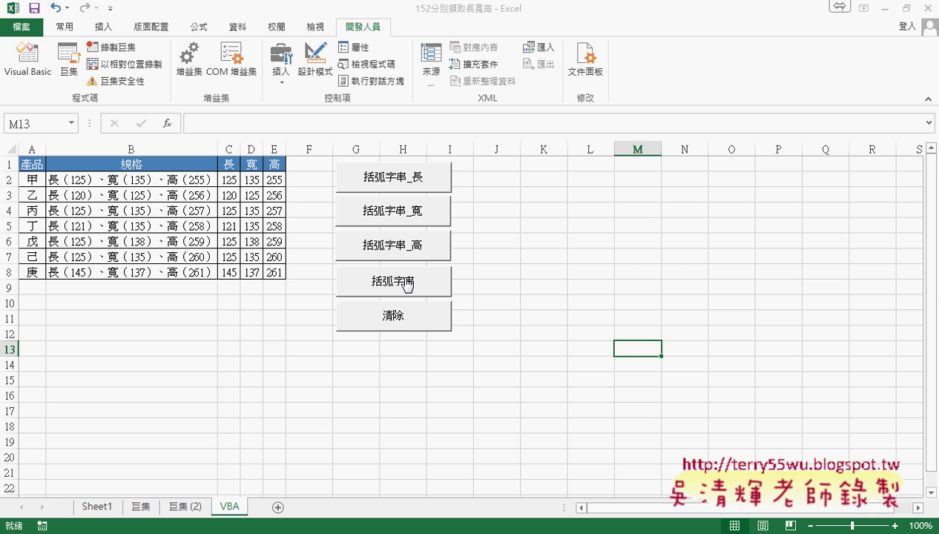
pyautogui.click(393, 318)
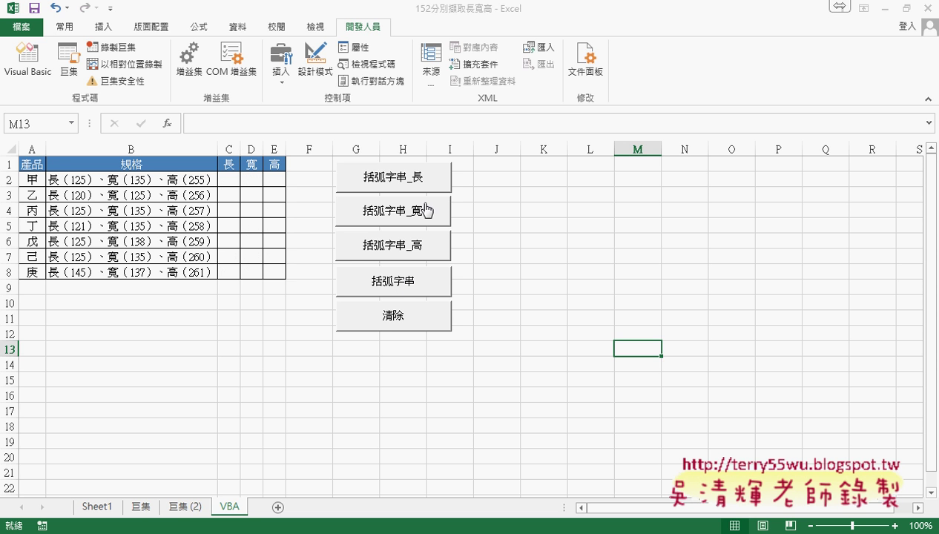
# - Open the macro assigned to the 括弧字串_長 button in the VBA editor and move the window aside
pyautogui.rightClick(428, 186)
pyautogui.click(462, 299)
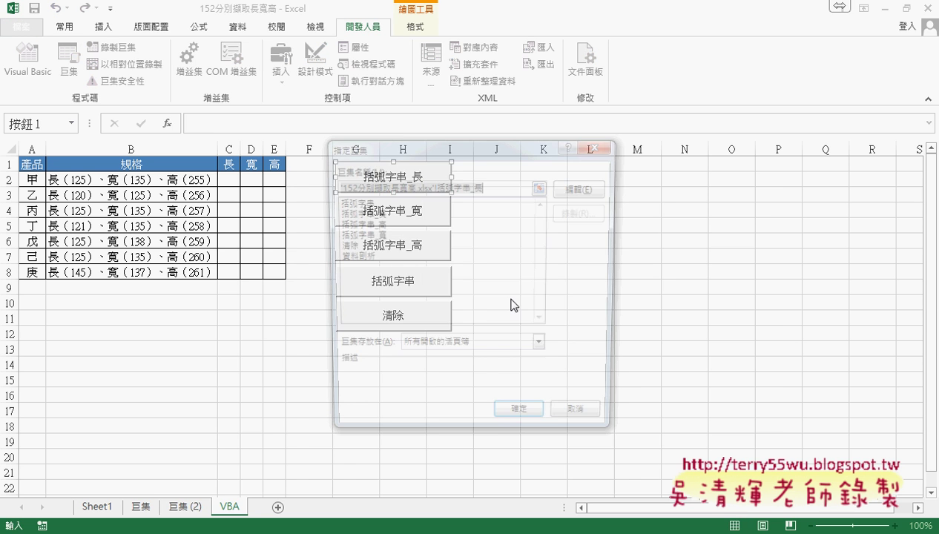
pyautogui.click(584, 188)
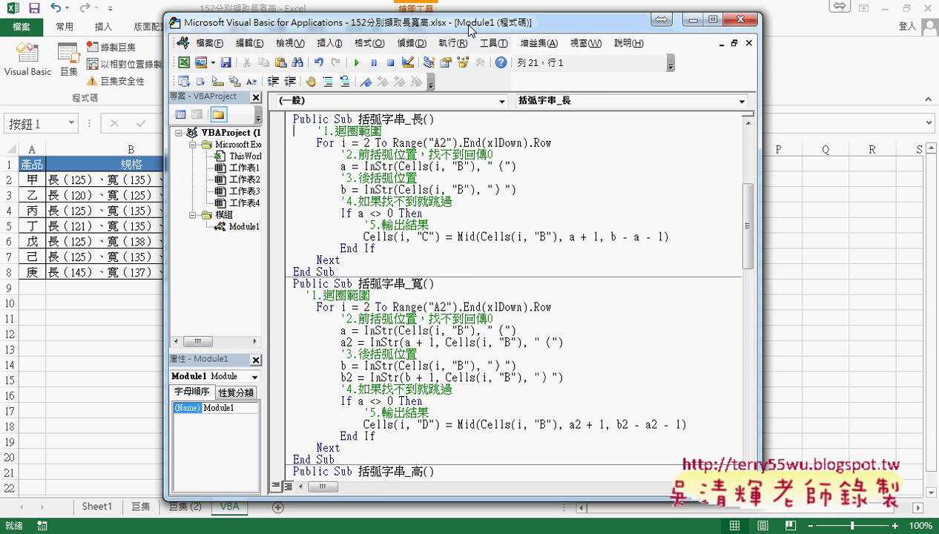
pyautogui.moveTo(509, 27); pyautogui.dragTo(591, 21)
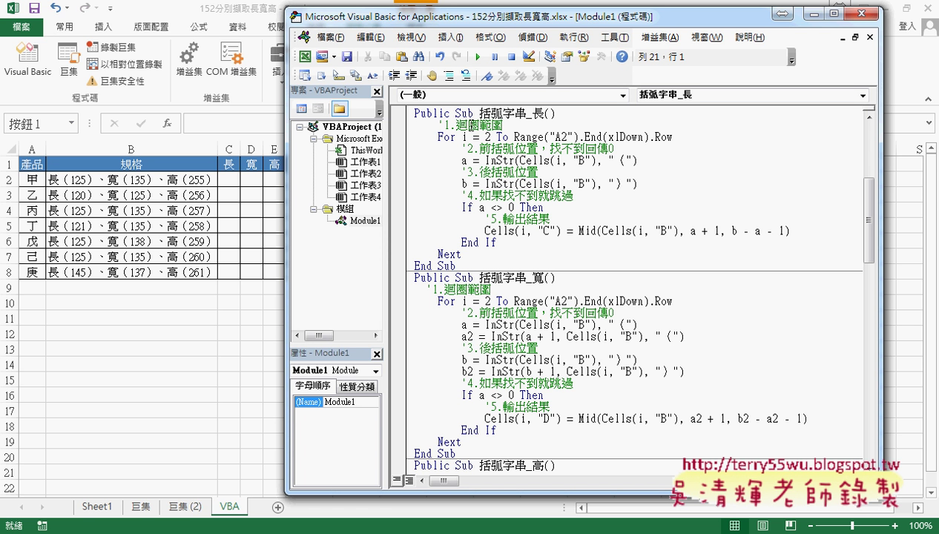
# - Highlight the macro name, the loop from row 2 to the last row, and both bracket-search lines
pyautogui.moveTo(479, 112); pyautogui.dragTo(546, 112)
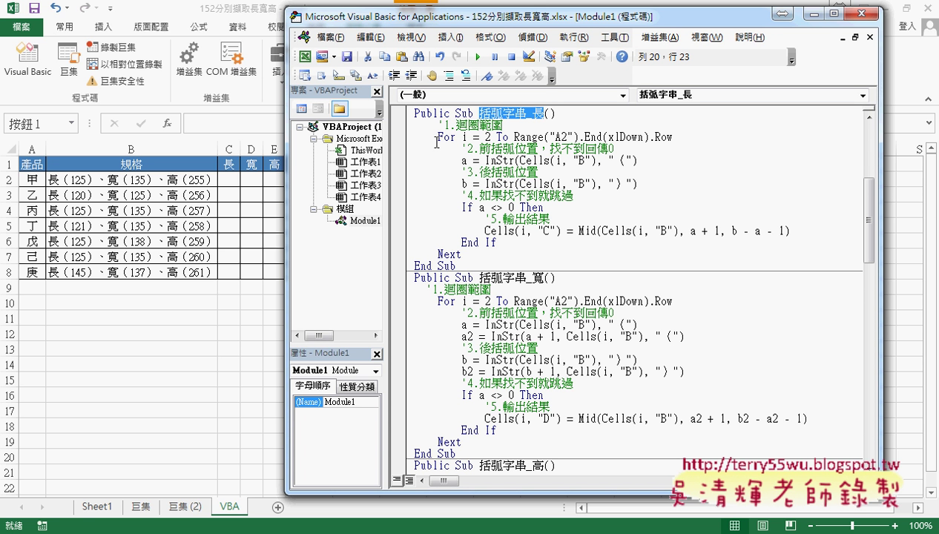
pyautogui.doubleClick(488, 138)
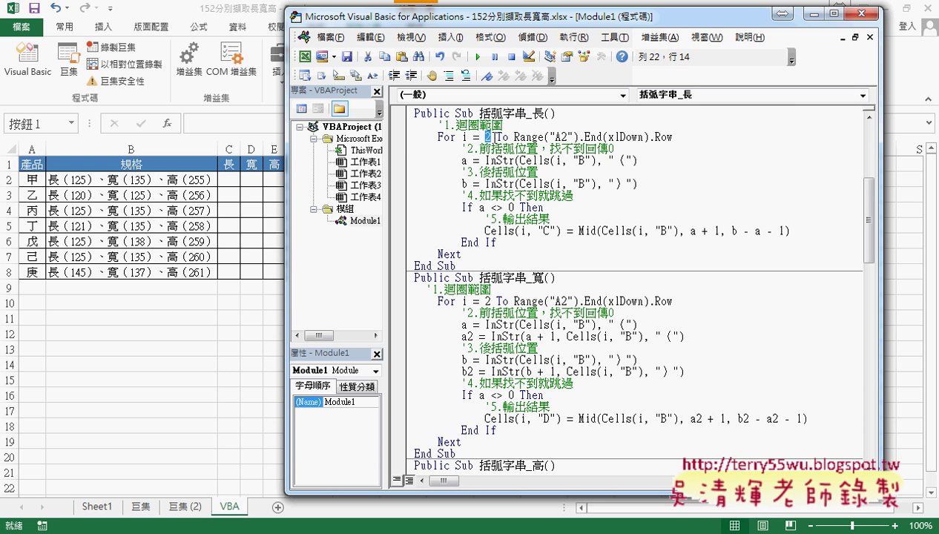
pyautogui.moveTo(514, 137); pyautogui.dragTo(685, 136)
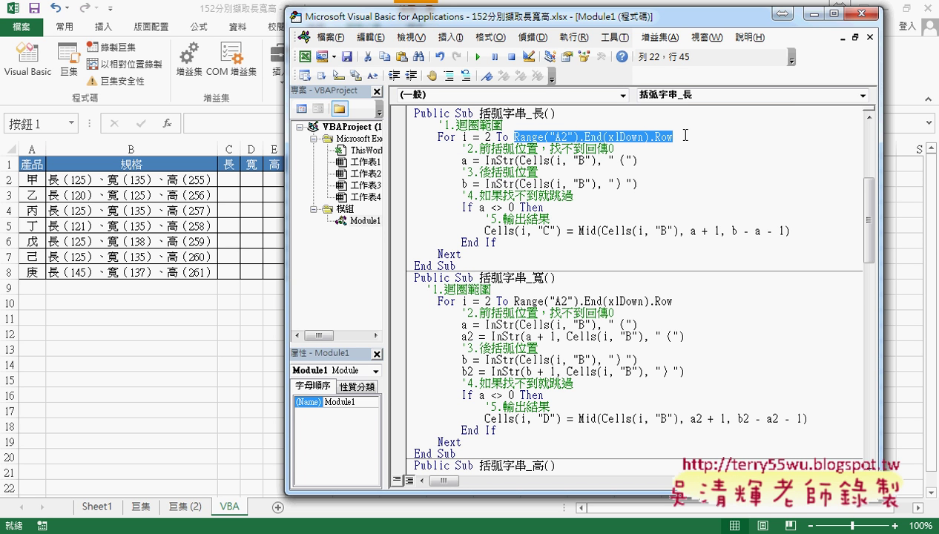
pyautogui.click(463, 161)
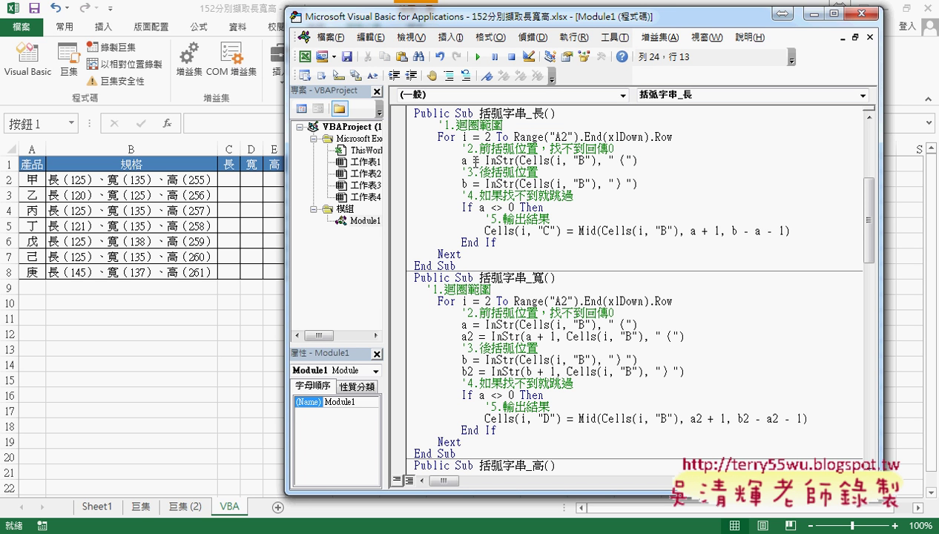
pyautogui.click(463, 184)
# - Highlight the a <> 0 condition and the output cell Cells(i, "C") in 括弧字串_長
pyautogui.moveTo(479, 207); pyautogui.dragTo(515, 207)
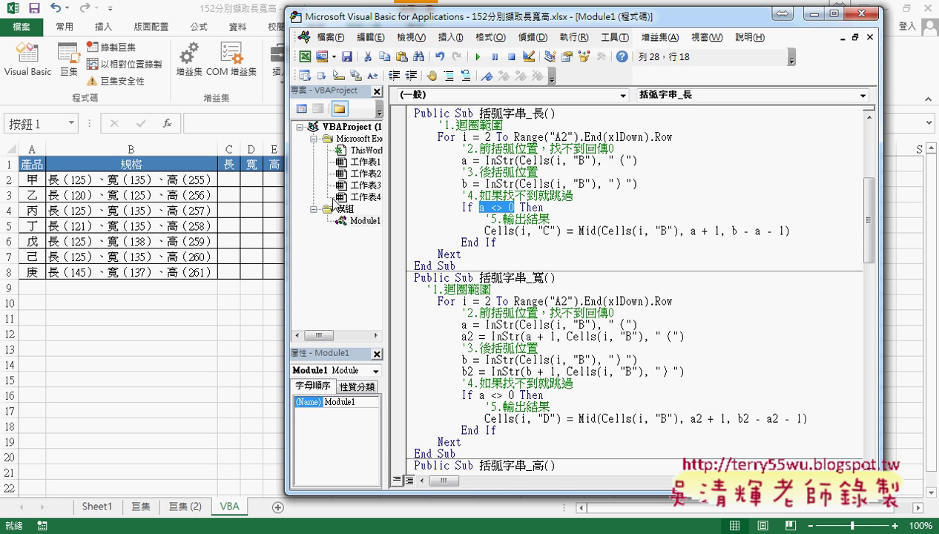
pyautogui.moveTo(485, 231); pyautogui.dragTo(561, 231)
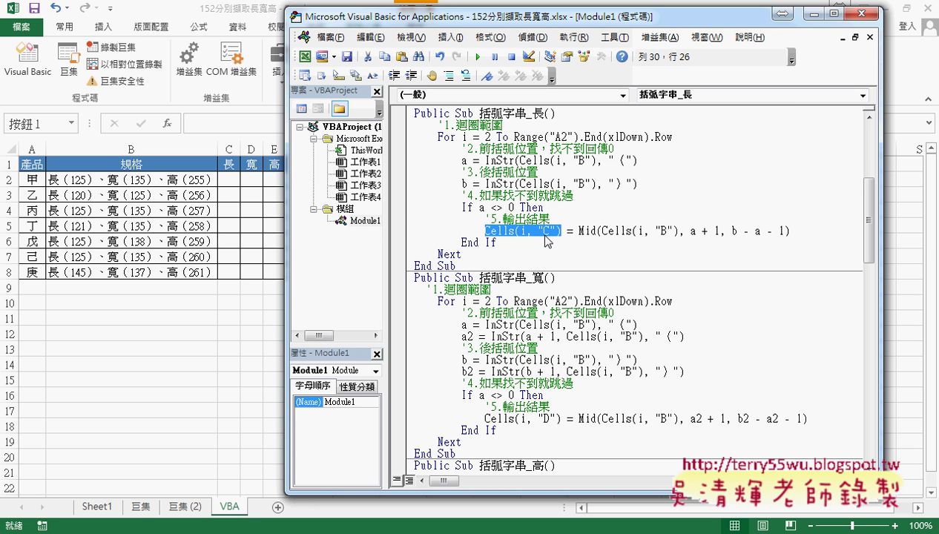
pyautogui.click(555, 233)
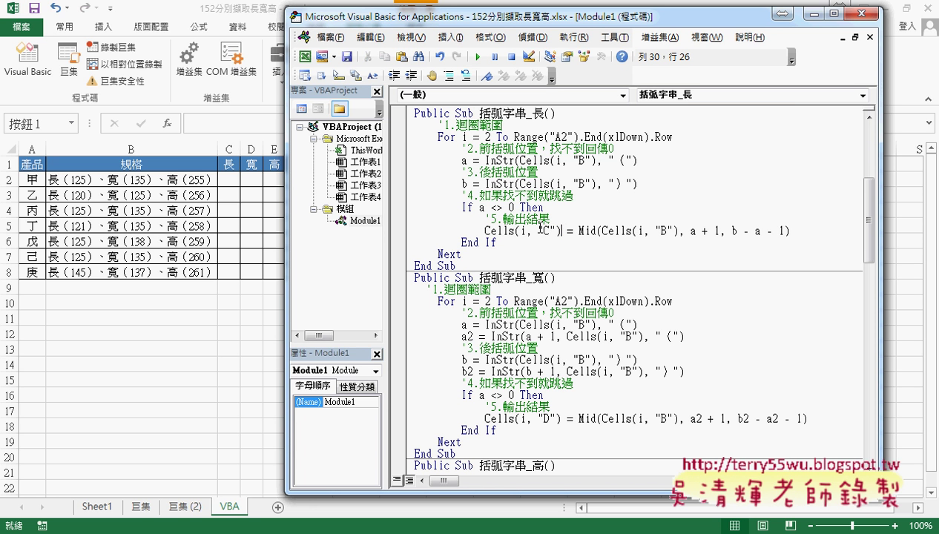
pyautogui.moveTo(555, 232); pyautogui.dragTo(538, 232)
# - Point out the Mid arguments (column B, a + 1, b - a - 1), then run 括弧字串_長 to fill 長
pyautogui.moveTo(411, 22); pyautogui.dragTo(429, 25)
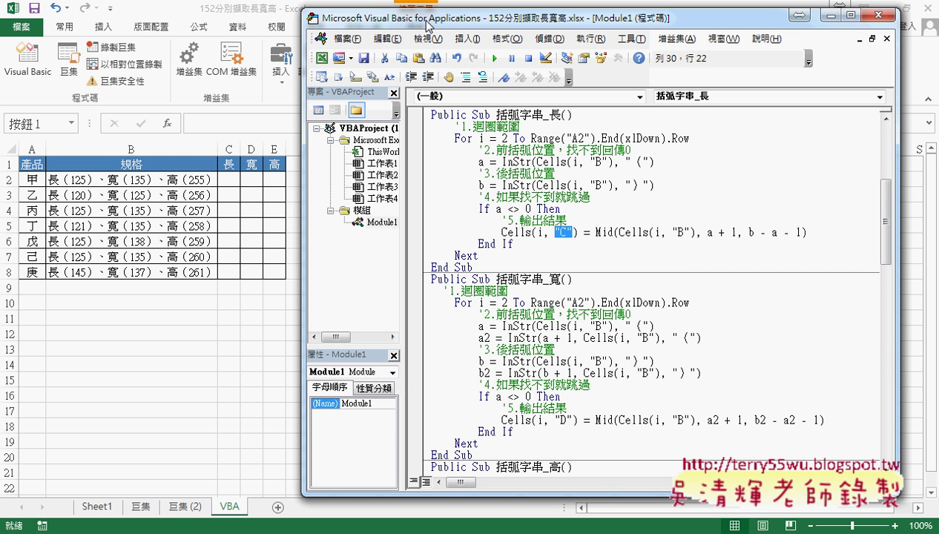
pyautogui.doubleClick(680, 232)
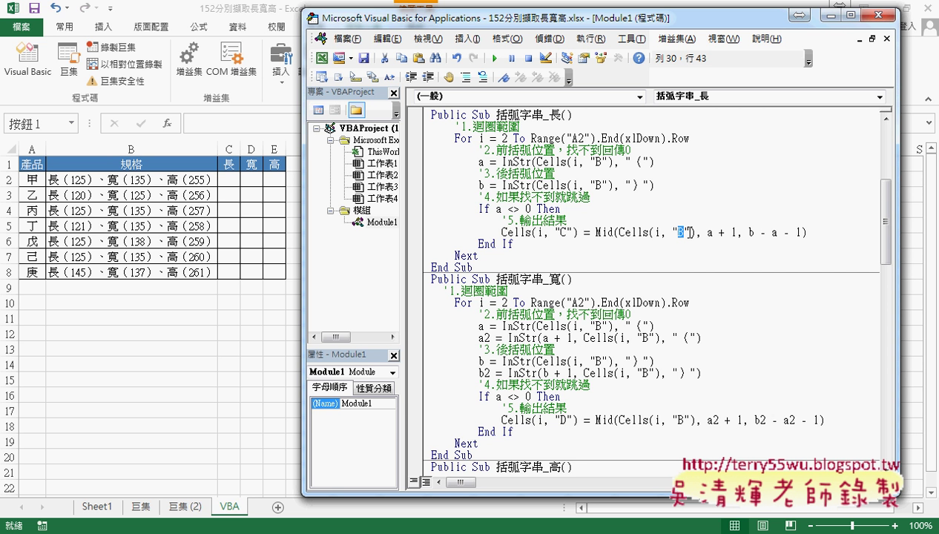
pyautogui.moveTo(701, 232); pyautogui.dragTo(734, 232)
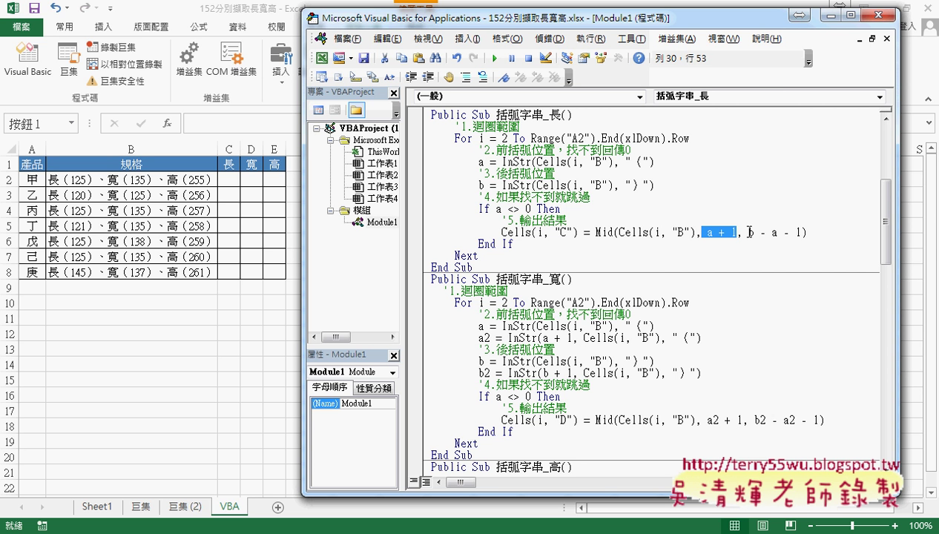
pyautogui.moveTo(748, 233); pyautogui.dragTo(807, 233)
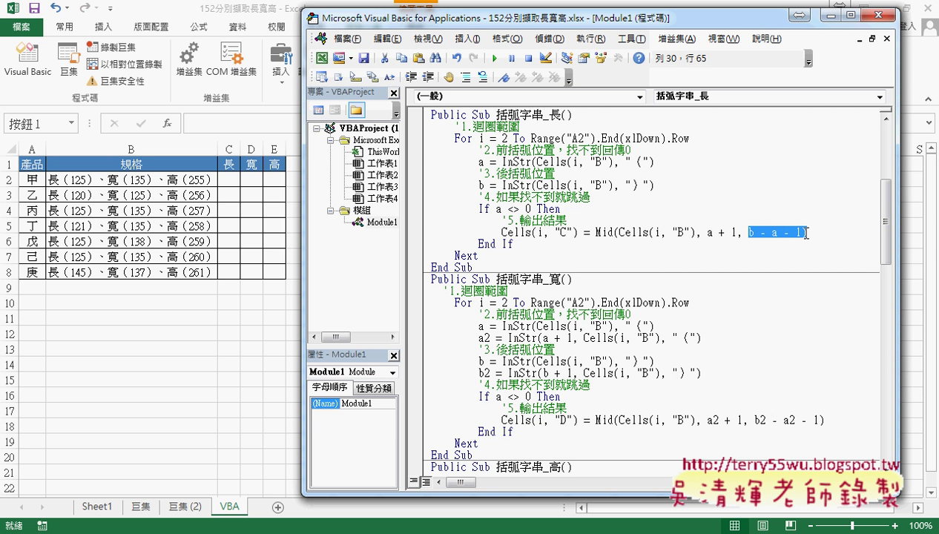
pyautogui.click(497, 59)
pyautogui.scroll(-2, 545, 282)
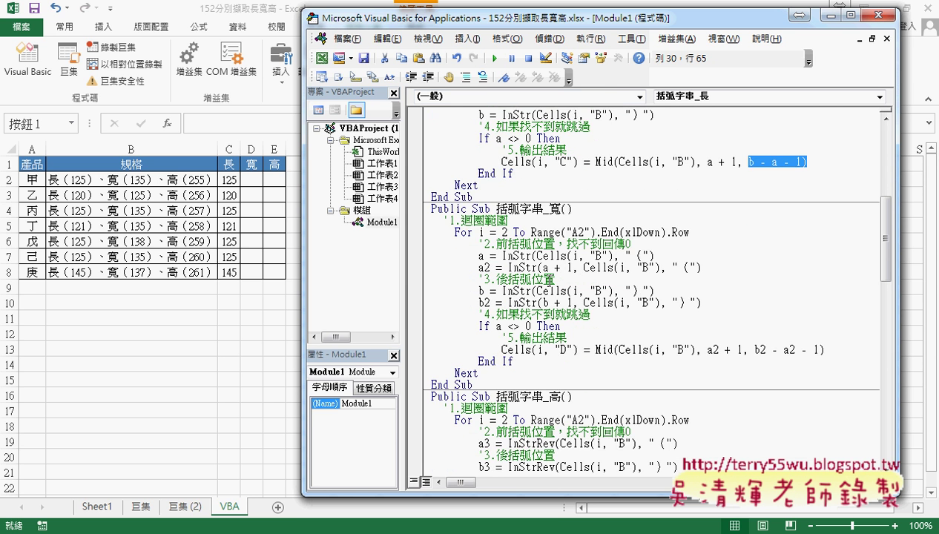
pyautogui.scroll(1, 545, 282)
pyautogui.scroll(2, 534, 226)
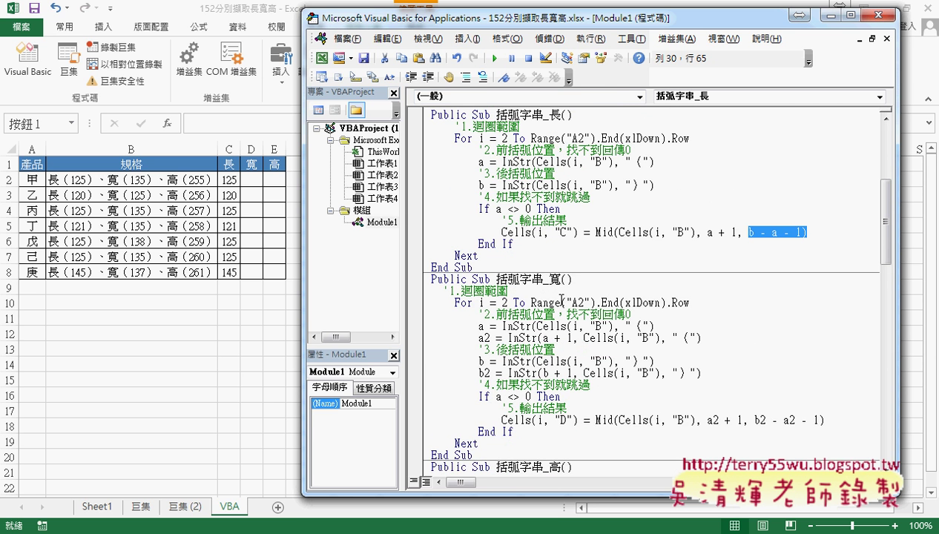
pyautogui.scroll(-4, 556, 294)
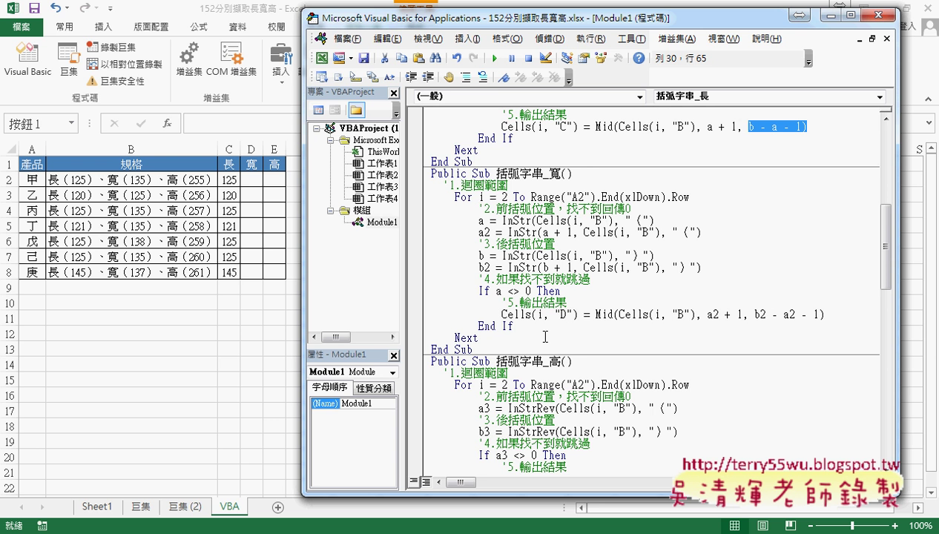
pyautogui.scroll(1, 542, 331)
pyautogui.scroll(1, 542, 331)
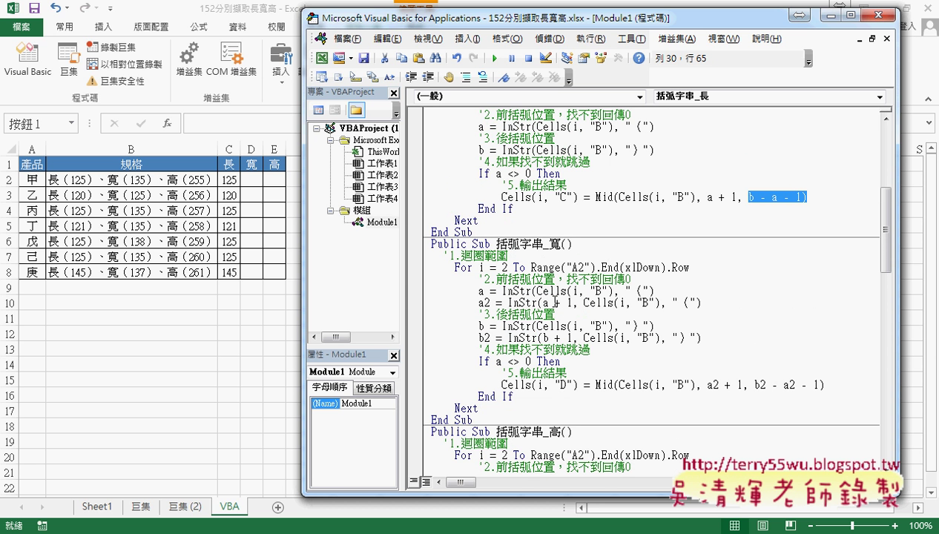
pyautogui.click(501, 127)
pyautogui.moveTo(501, 127); pyautogui.dragTo(528, 126)
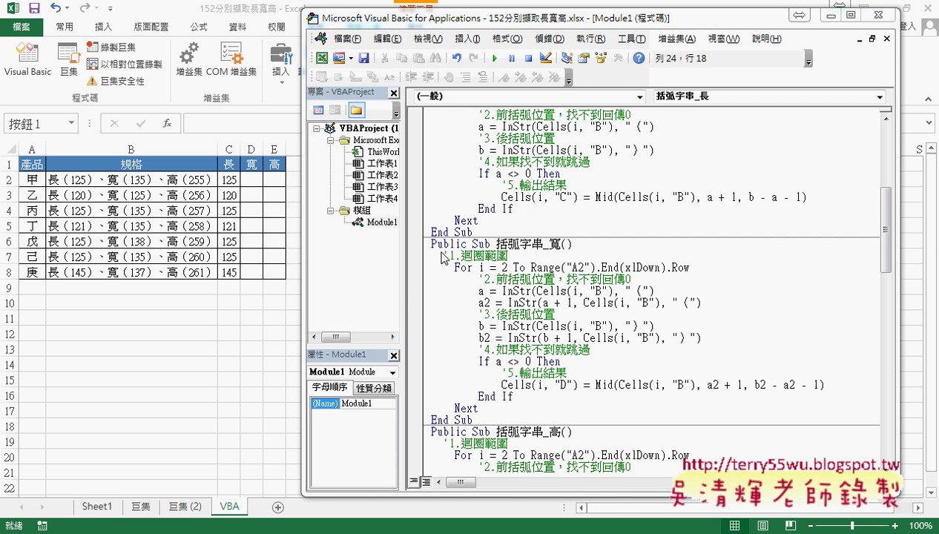
# - On Sheet1, open the Function Arguments view for H2's FIND formula
pyautogui.click(106, 510)
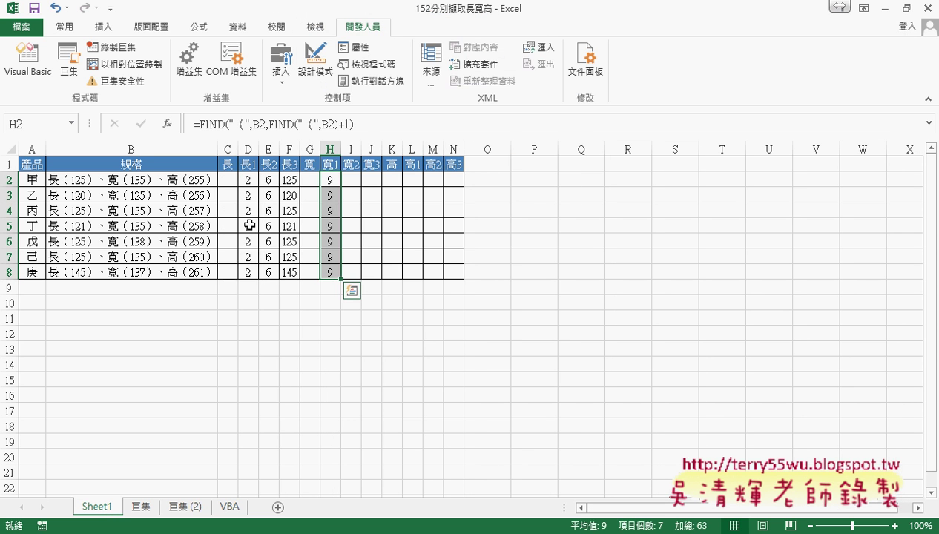
pyautogui.click(329, 179)
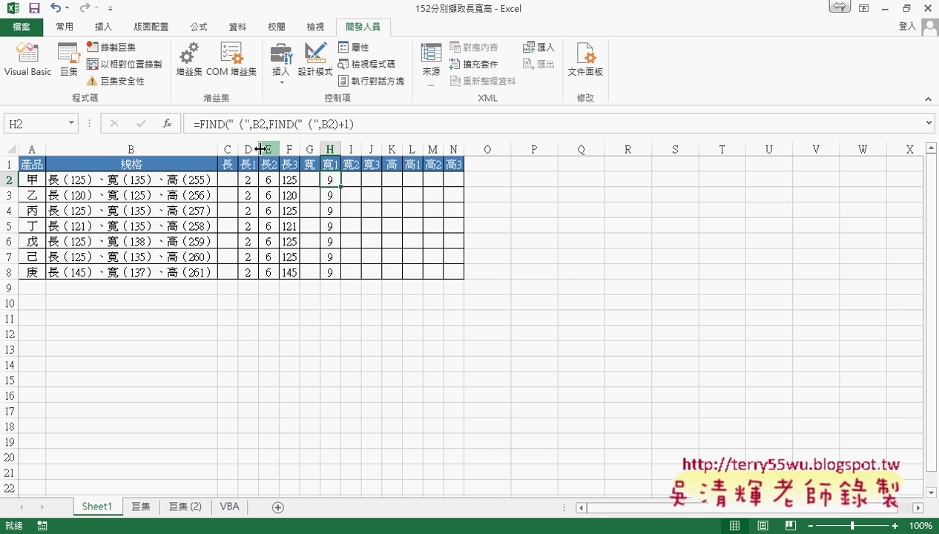
pyautogui.click(216, 126)
pyautogui.click(170, 128)
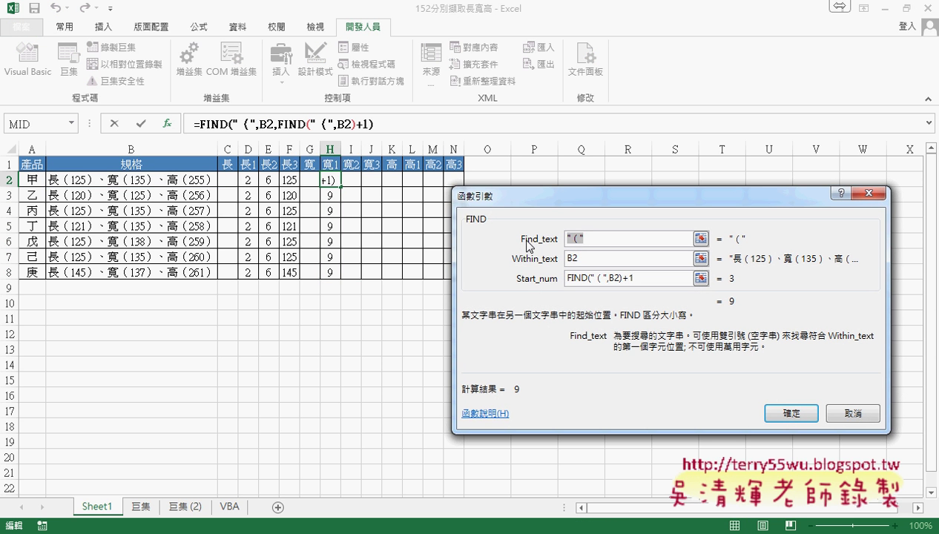
# - Inspect the Within_text and Start_num arguments, including the nested FIND, and keep the formula
pyautogui.click(588, 260)
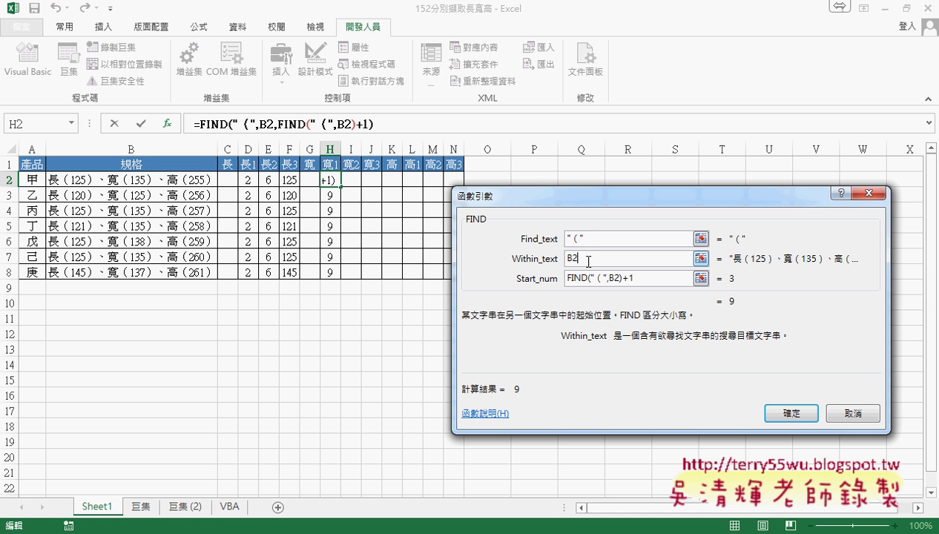
pyautogui.click(640, 279)
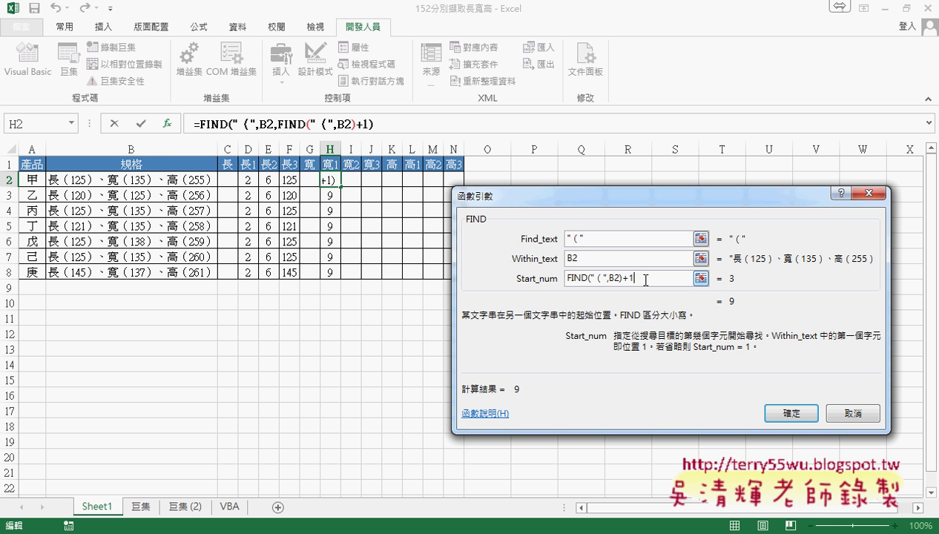
pyautogui.moveTo(645, 280); pyautogui.dragTo(559, 284)
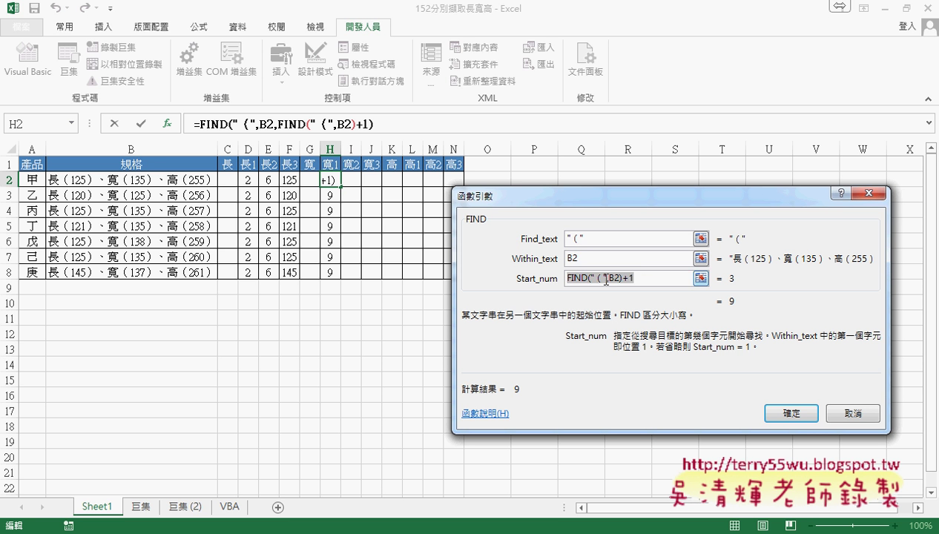
pyautogui.hotkey('shift', 'Tab')
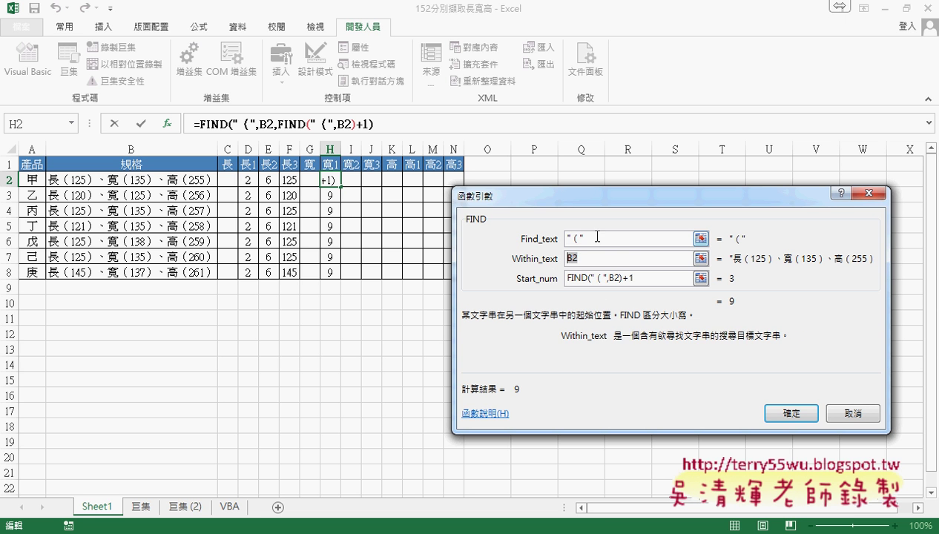
pyautogui.hotkey('shift', 'Tab')
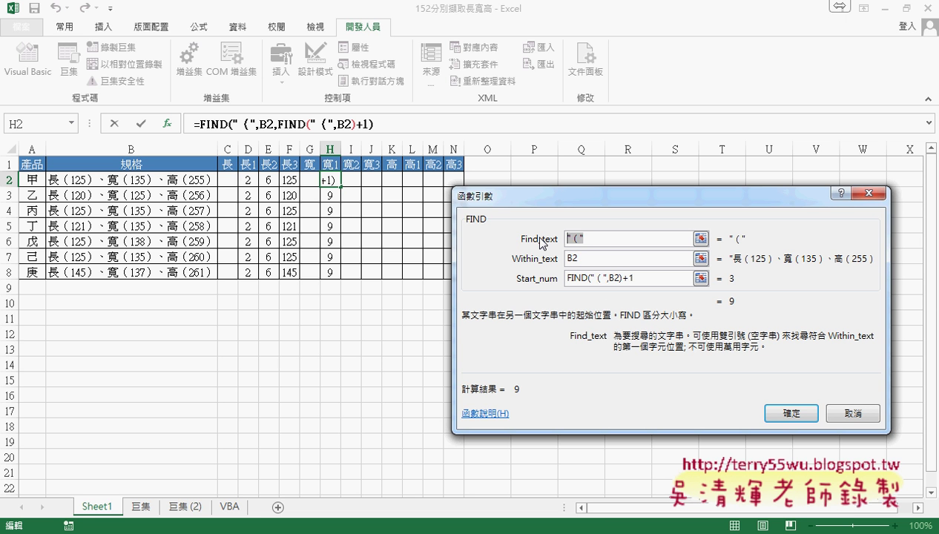
pyautogui.press('Return')
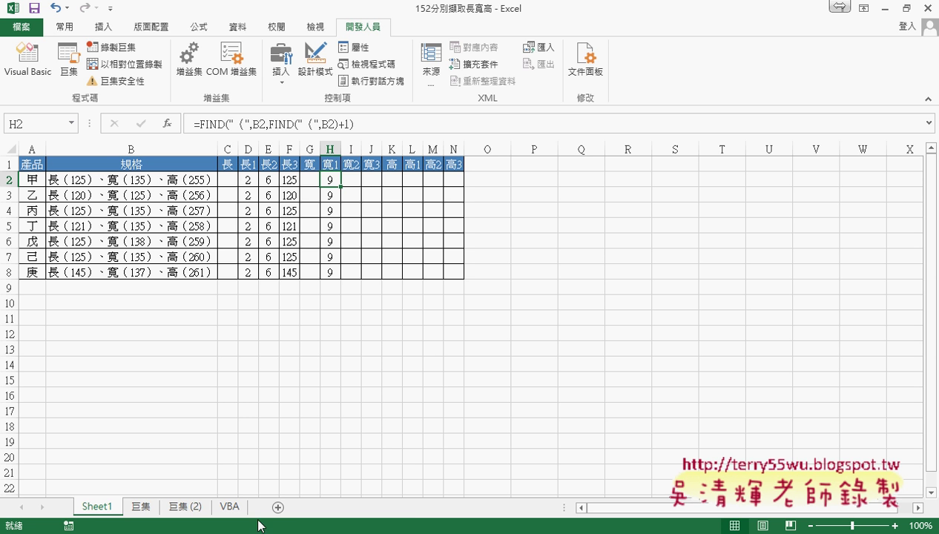
# - Show the VBA sheet beside the VBA editor and move into the 括弧字串_寬 procedure
pyautogui.moveTo(247, 533)
pyautogui.click(296, 482)
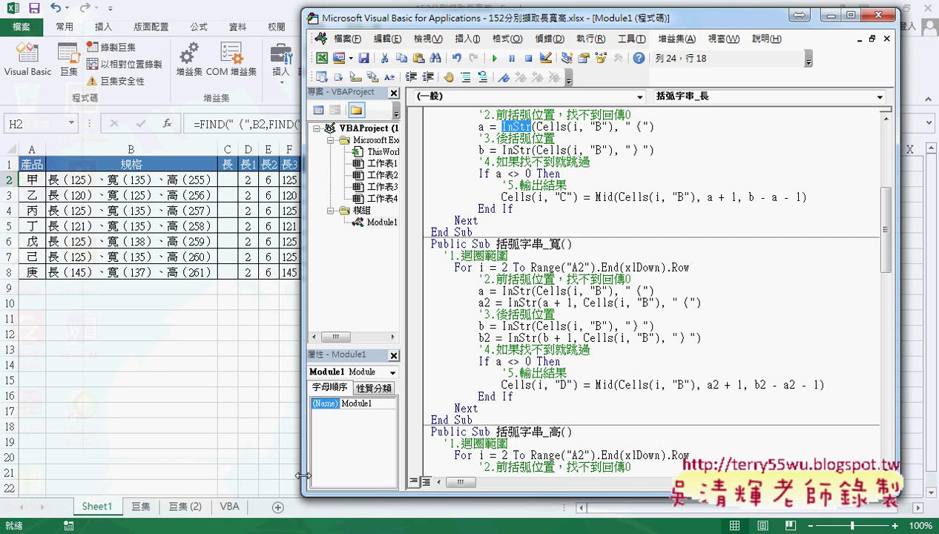
pyautogui.click(230, 510)
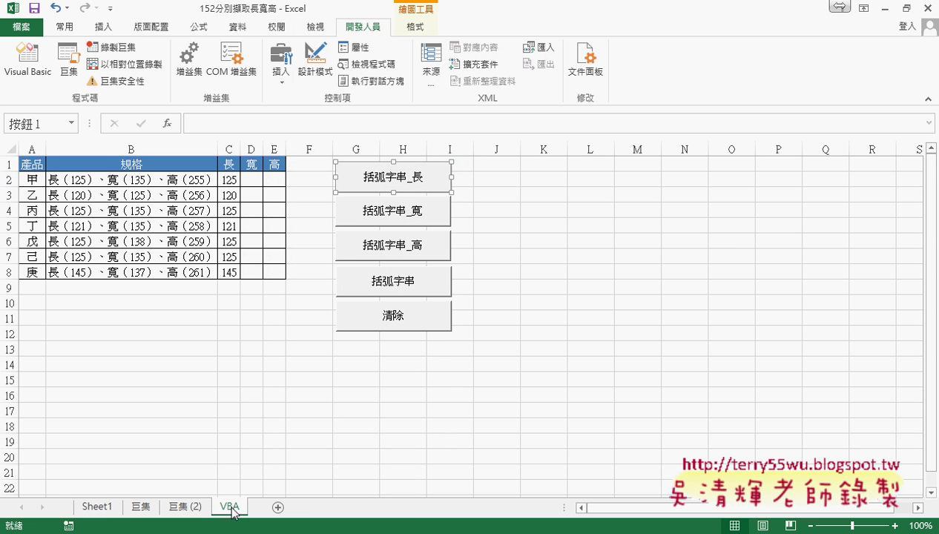
pyautogui.moveTo(260, 528)
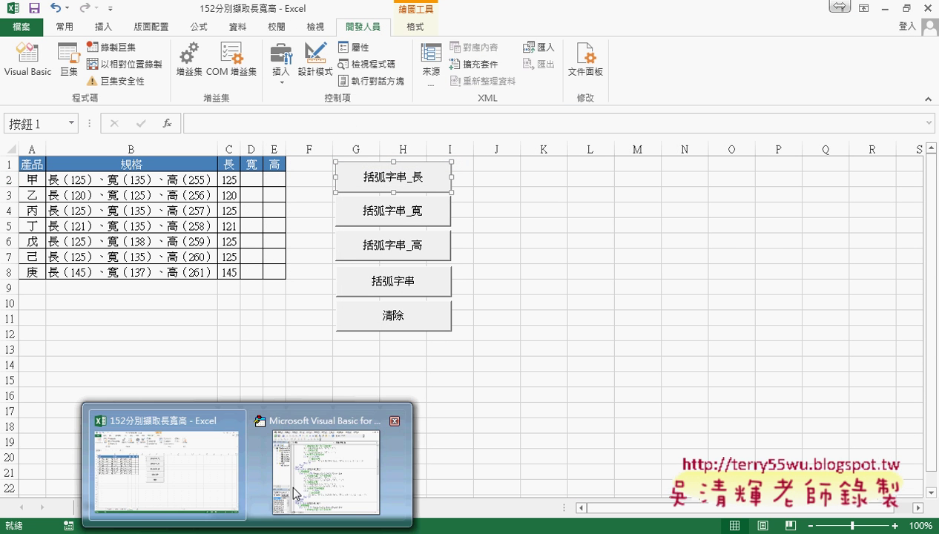
pyautogui.click(325, 456)
pyautogui.scroll(-2, 613, 257)
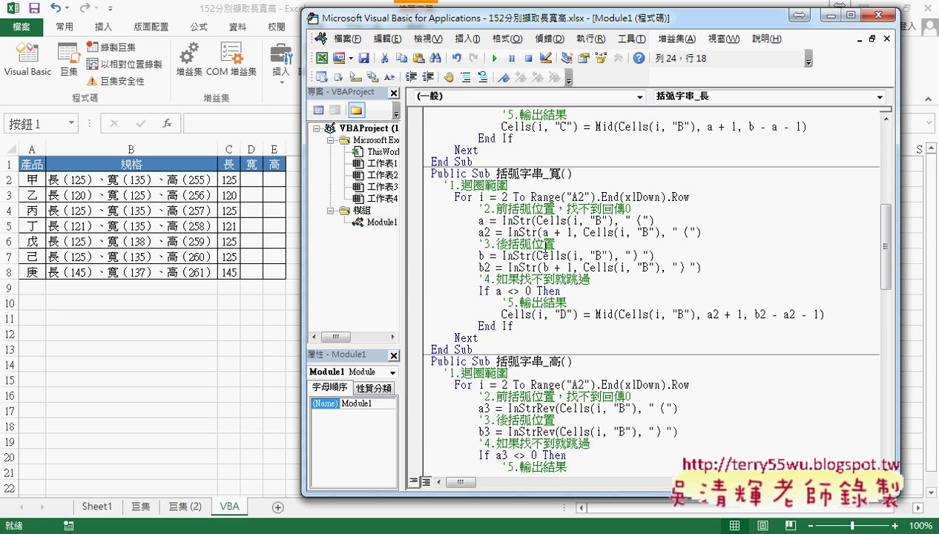
pyautogui.click(483, 220)
# - Highlight the InStr calls, a2 with its a + 1 start, Cells(i, "B"), the bracket, b2 and the length expression
pyautogui.moveTo(496, 221); pyautogui.dragTo(655, 220)
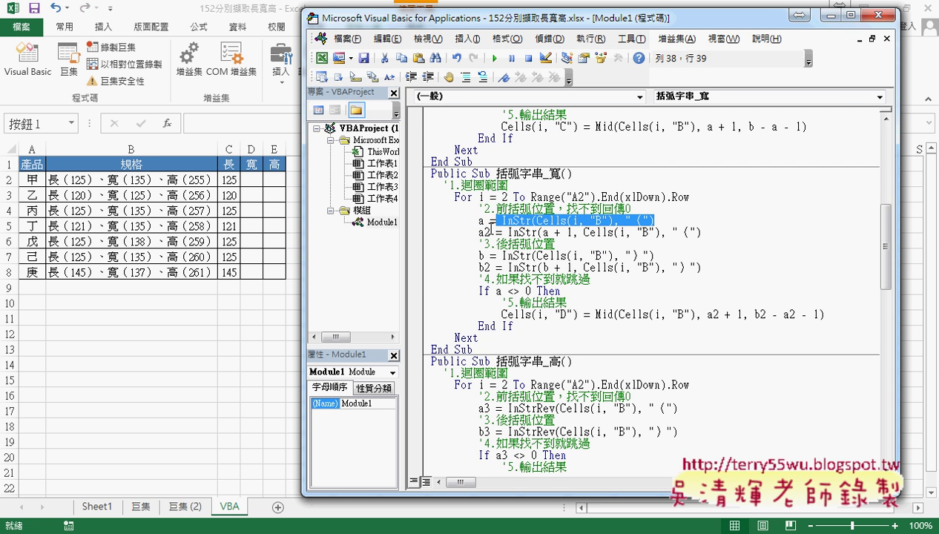
pyautogui.click(488, 232)
pyautogui.moveTo(488, 232); pyautogui.dragTo(479, 235)
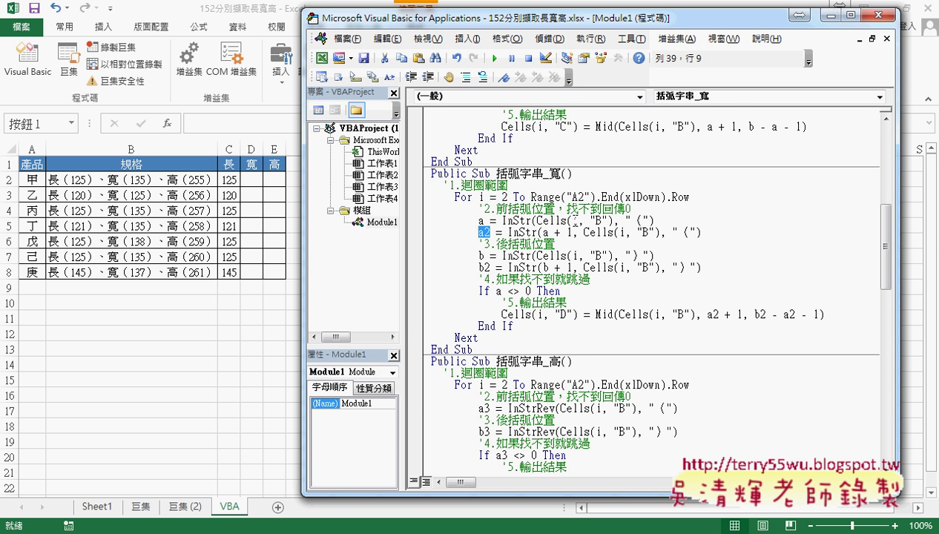
pyautogui.moveTo(544, 232); pyautogui.dragTo(572, 235)
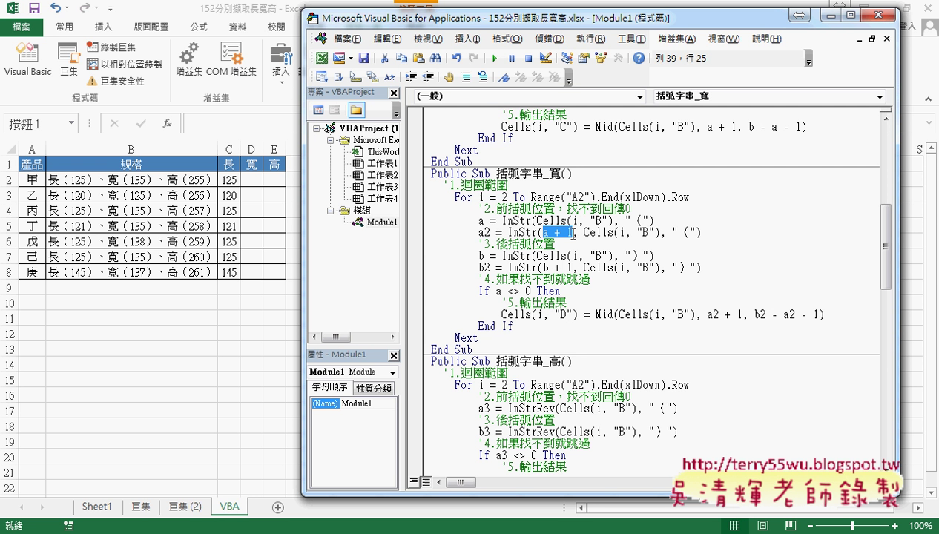
pyautogui.moveTo(584, 233); pyautogui.dragTo(659, 235)
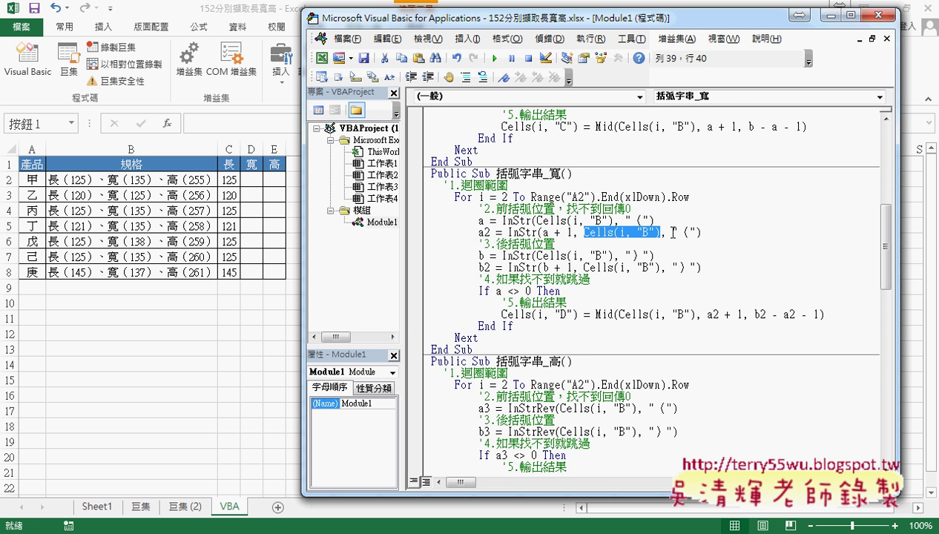
pyautogui.moveTo(672, 233); pyautogui.dragTo(698, 233)
pyautogui.doubleClick(483, 232)
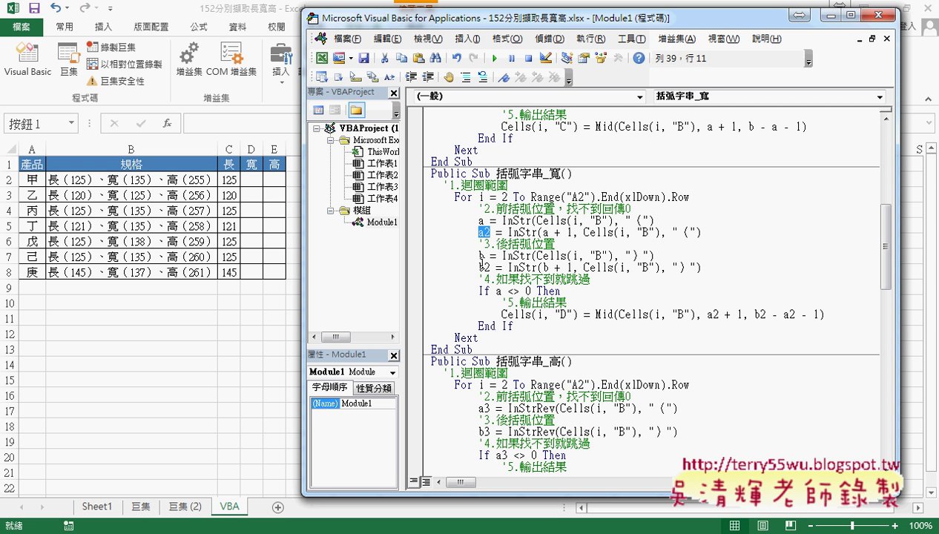
pyautogui.doubleClick(483, 267)
pyautogui.moveTo(707, 314); pyautogui.dragTo(819, 314)
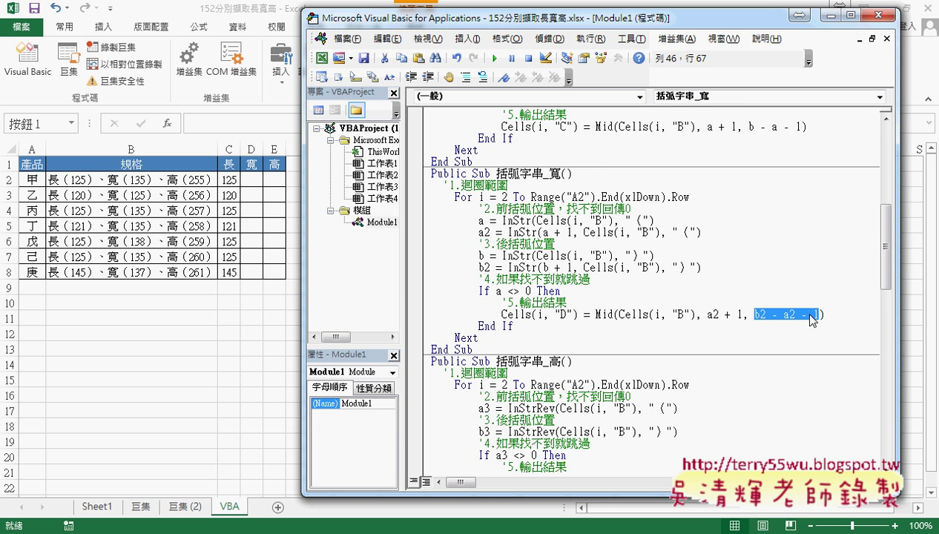
# - Run 括弧字串_寬 to fill column D with 135, 125, 135, 135, 138, 135, 137
pyautogui.click(494, 58)
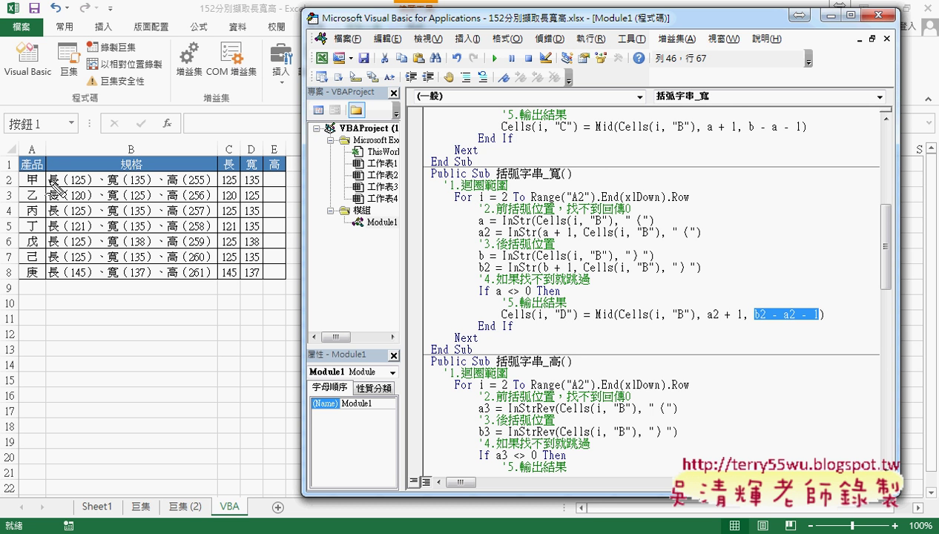
pyautogui.moveTo(49, 177); pyautogui.dragTo(68, 187)
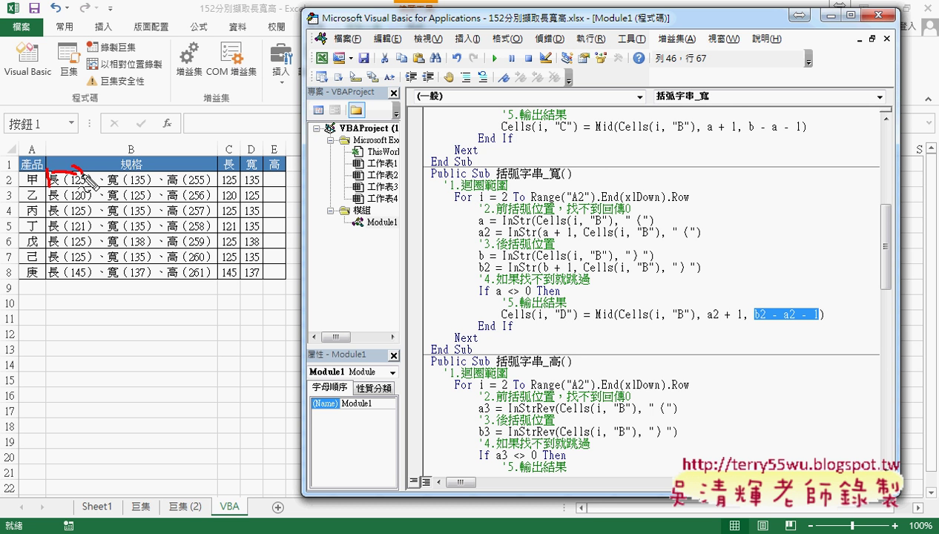
pyautogui.moveTo(216, 154)
pyautogui.mouseDown()
pyautogui.moveTo(216, 184)
pyautogui.moveTo(178, 162)
pyautogui.moveTo(182, 169)
pyautogui.mouseUp()
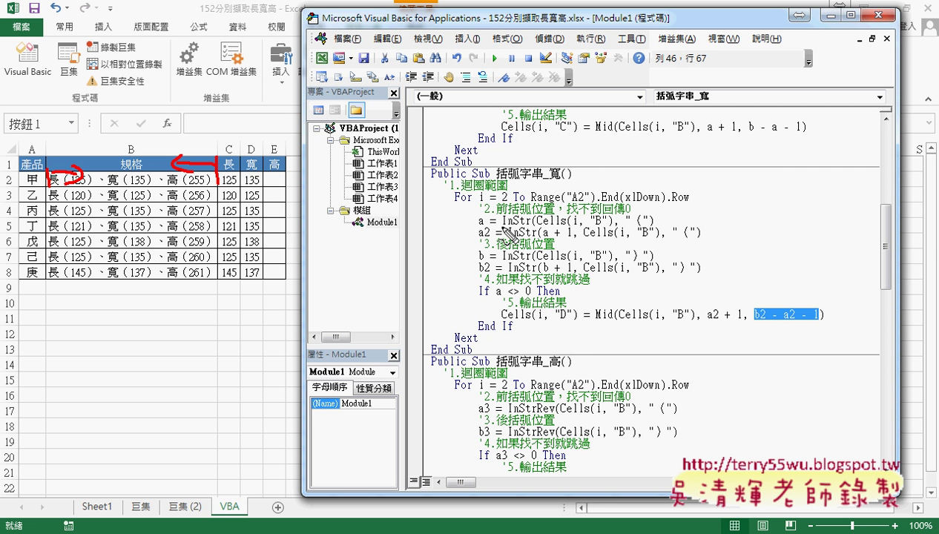
pyautogui.moveTo(502, 221); pyautogui.dragTo(528, 221)
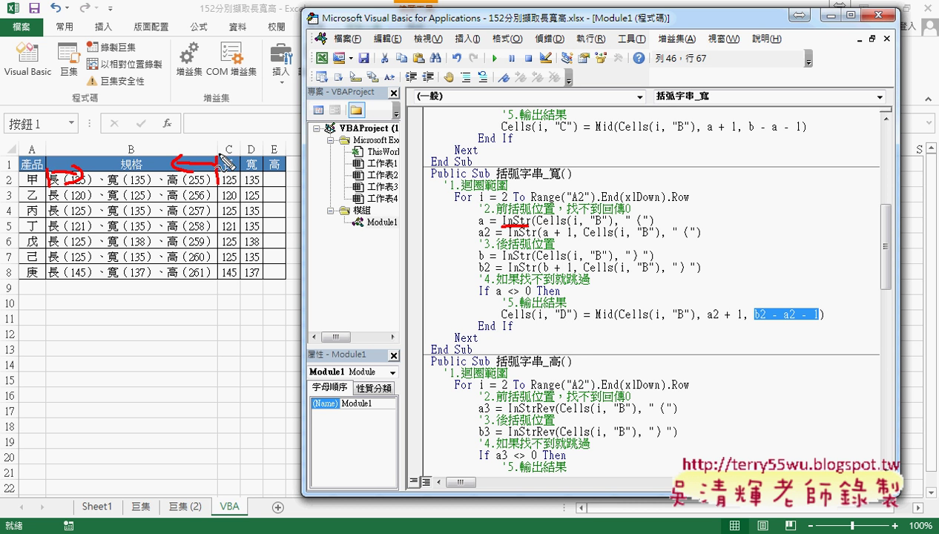
pyautogui.moveTo(177, 154); pyautogui.dragTo(178, 167)
pyautogui.moveTo(508, 412); pyautogui.dragTo(560, 409)
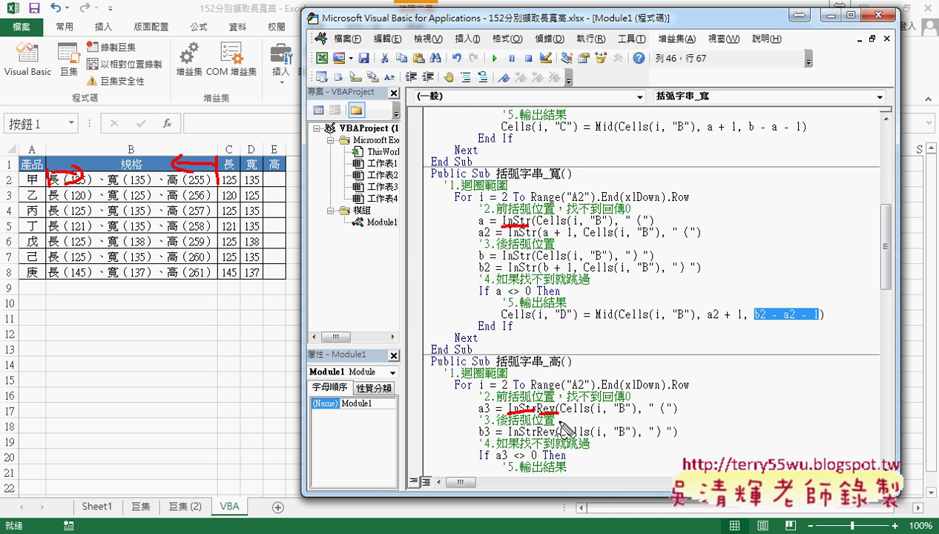
# - In 括弧字串_高, highlight the a3 line's InStrRev reverse search for the opening bracket in column B
pyautogui.press('Escape')
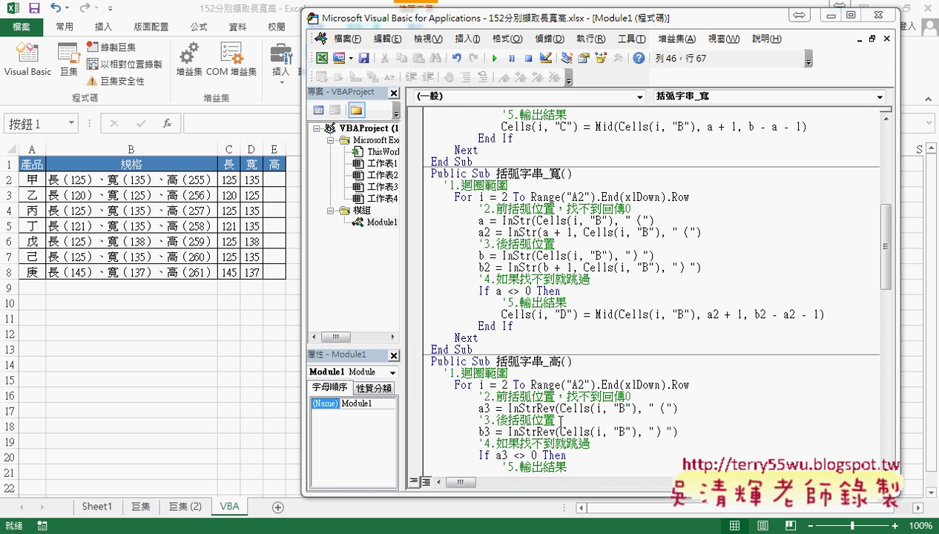
pyautogui.click(578, 351)
pyautogui.scroll(-3, 578, 354)
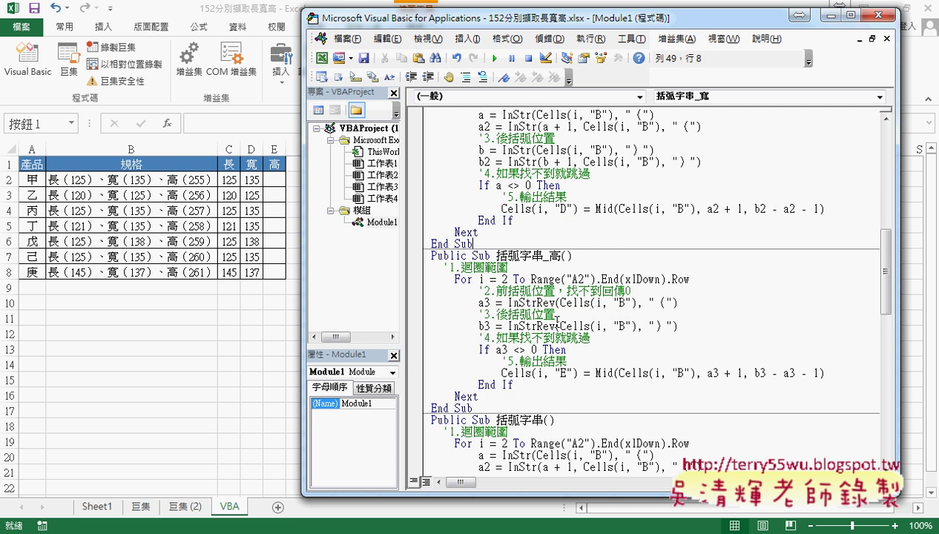
pyautogui.click(508, 302)
pyautogui.moveTo(507, 302); pyautogui.dragTo(538, 302)
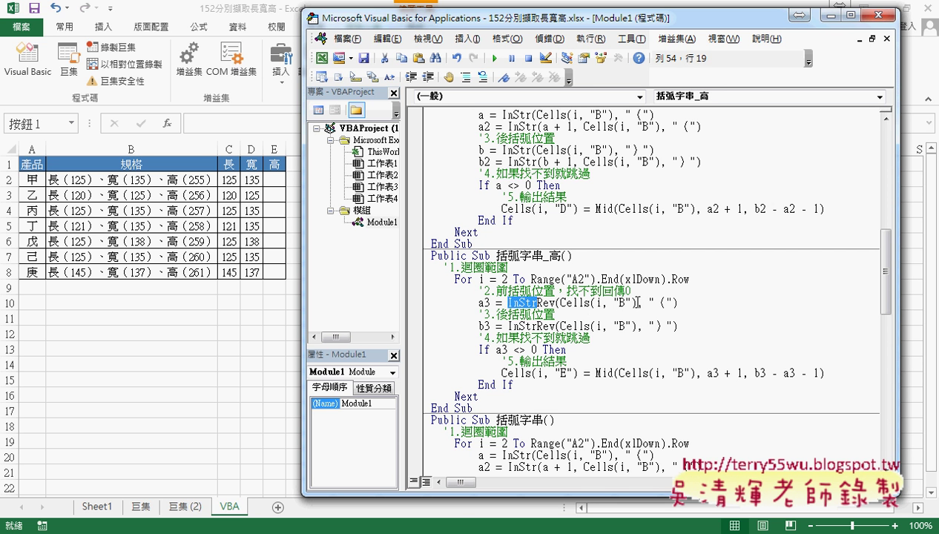
pyautogui.moveTo(635, 302); pyautogui.dragTo(560, 302)
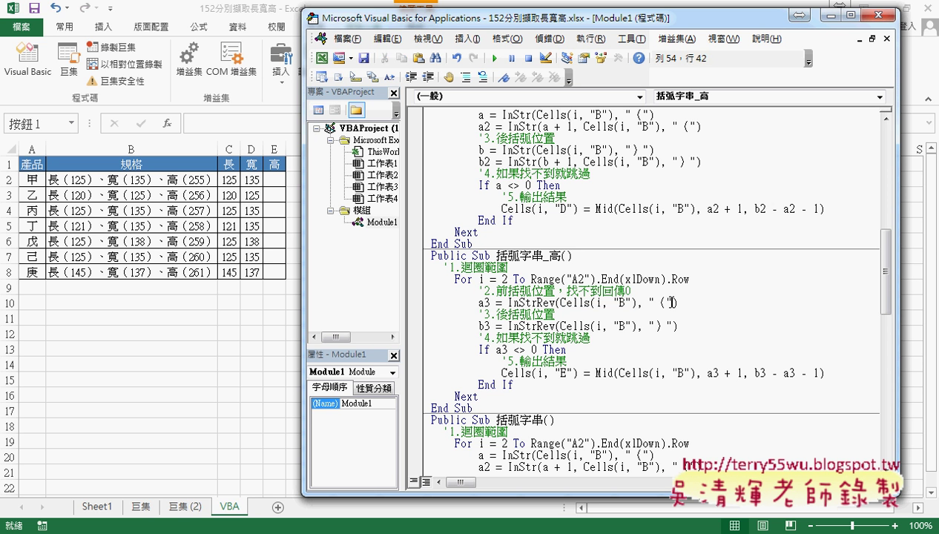
pyautogui.moveTo(649, 303); pyautogui.dragTo(672, 303)
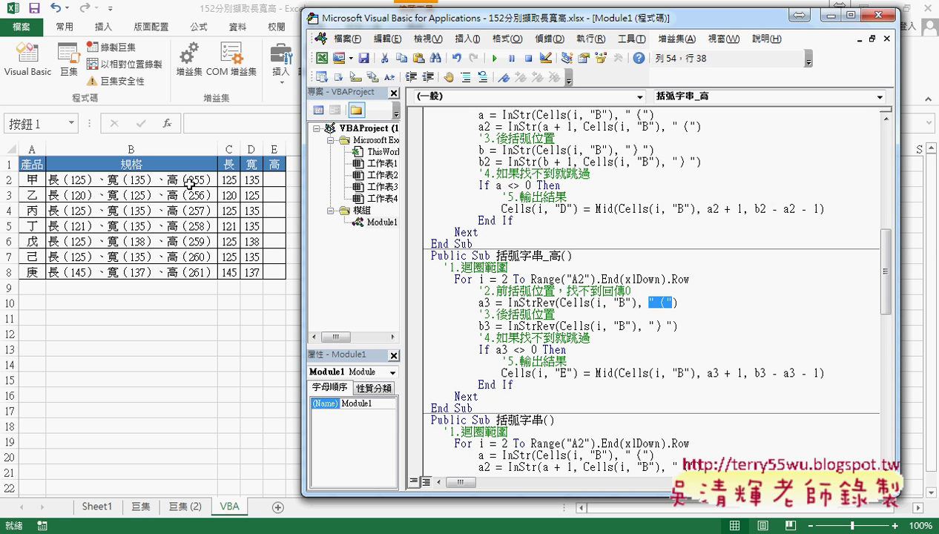
pyautogui.moveTo(537, 303); pyautogui.dragTo(553, 303)
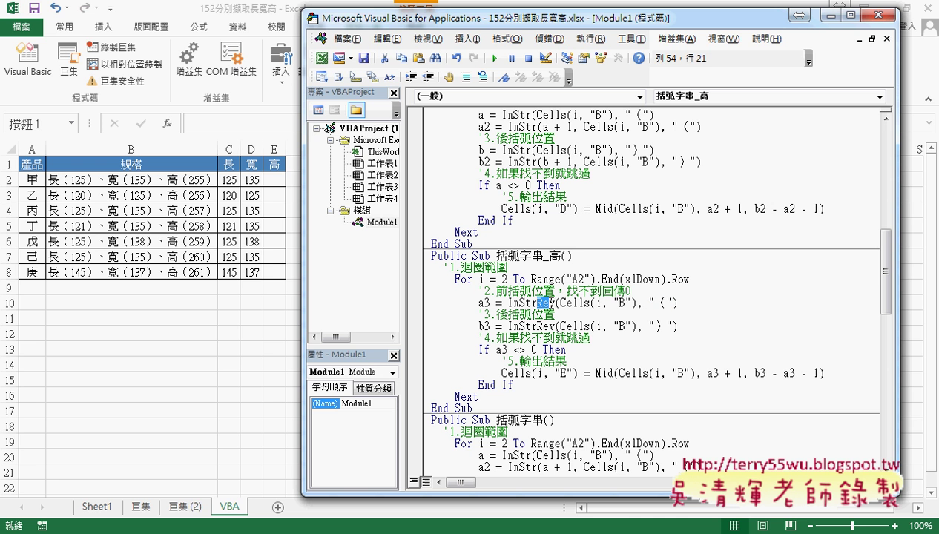
# - Run 括弧字串_高 to fill the 高 column E with 255 to 261
pyautogui.click(542, 338)
pyautogui.click(494, 57)
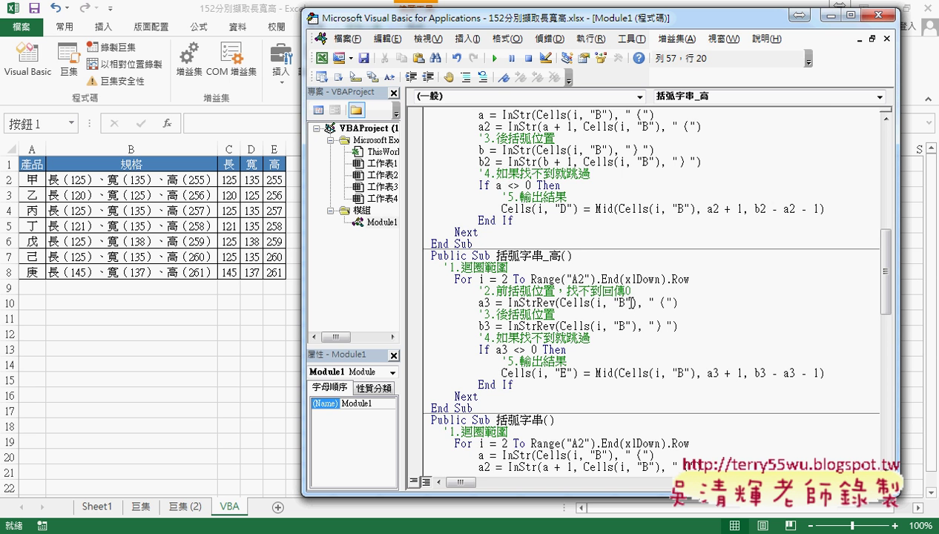
pyautogui.scroll(-1, 638, 304)
# - Scroll the module to the 清除 procedure and place the caret inside it
pyautogui.scroll(2, 638, 304)
pyautogui.scroll(3, 640, 307)
pyautogui.scroll(-5, 640, 306)
pyautogui.scroll(-2, 640, 307)
pyautogui.scroll(-4, 640, 306)
pyautogui.scroll(-1, 640, 305)
pyautogui.scroll(-1, 640, 305)
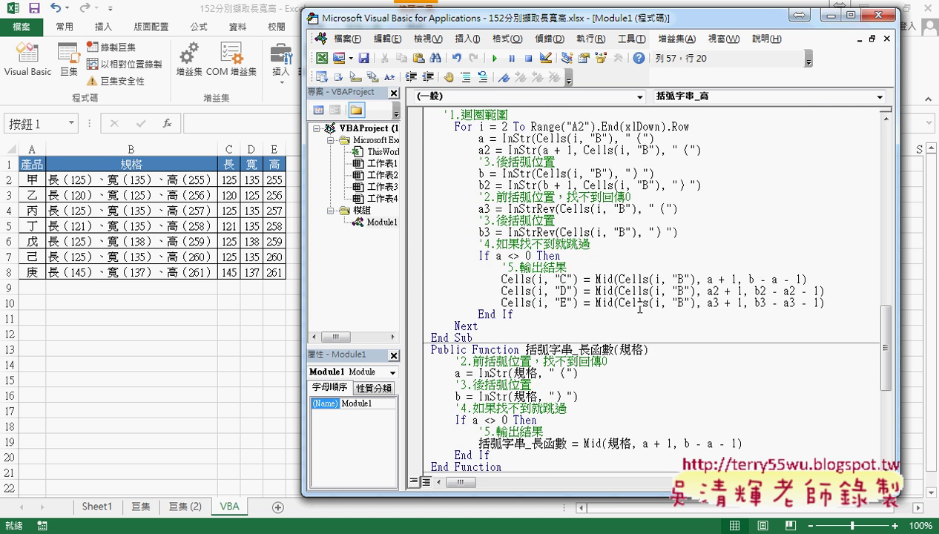
pyautogui.scroll(5, 639, 307)
pyautogui.scroll(5, 639, 308)
pyautogui.scroll(10, 639, 307)
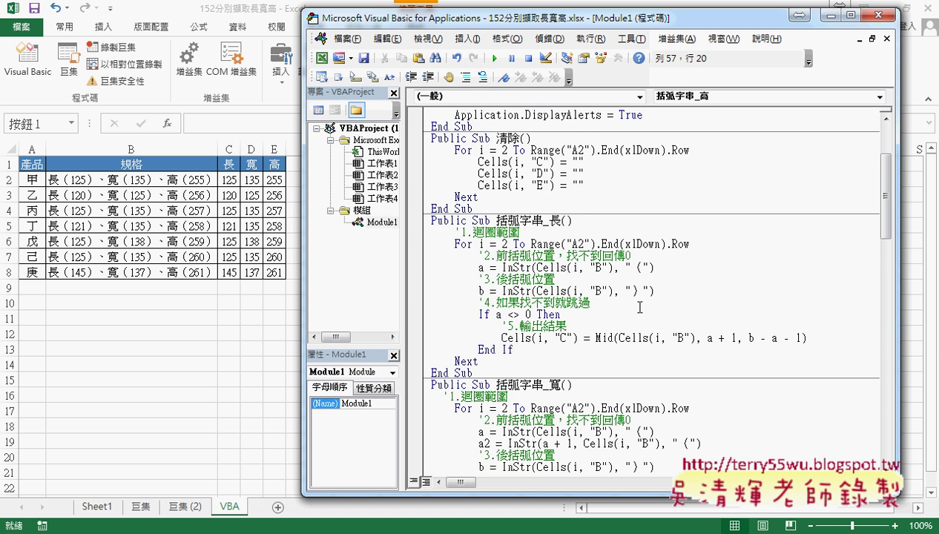
pyautogui.scroll(3, 640, 307)
pyautogui.click(555, 267)
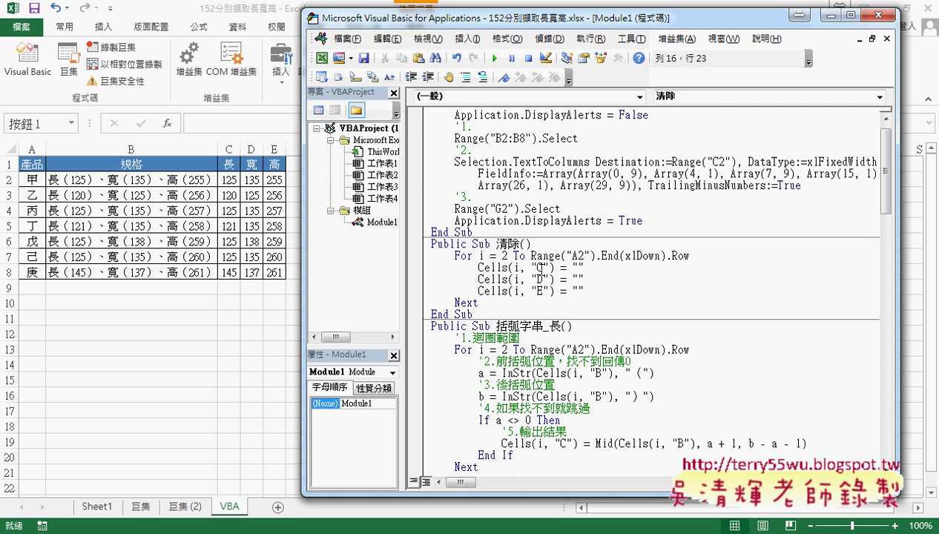
# - Run 清除 to empty C2:E8, then select its For…Next loop lines
pyautogui.click(542, 291)
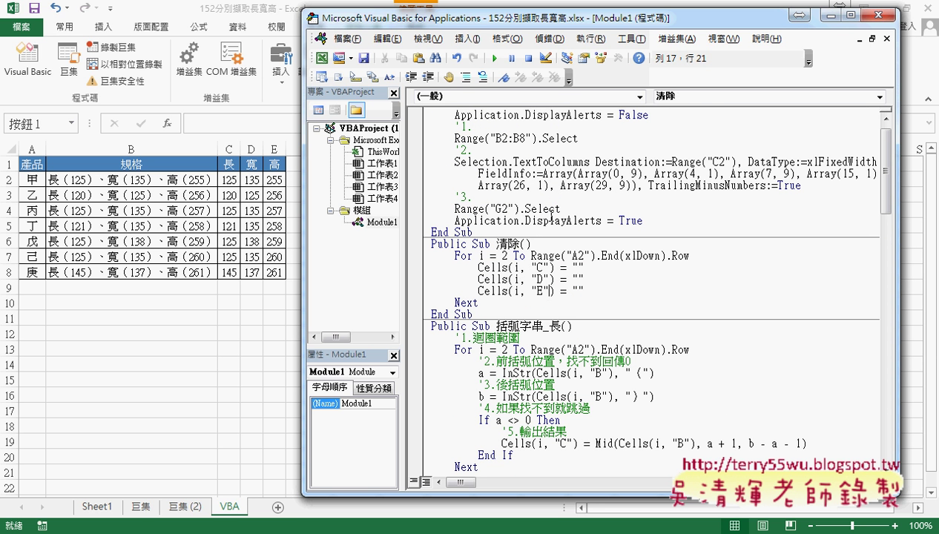
pyautogui.click(496, 60)
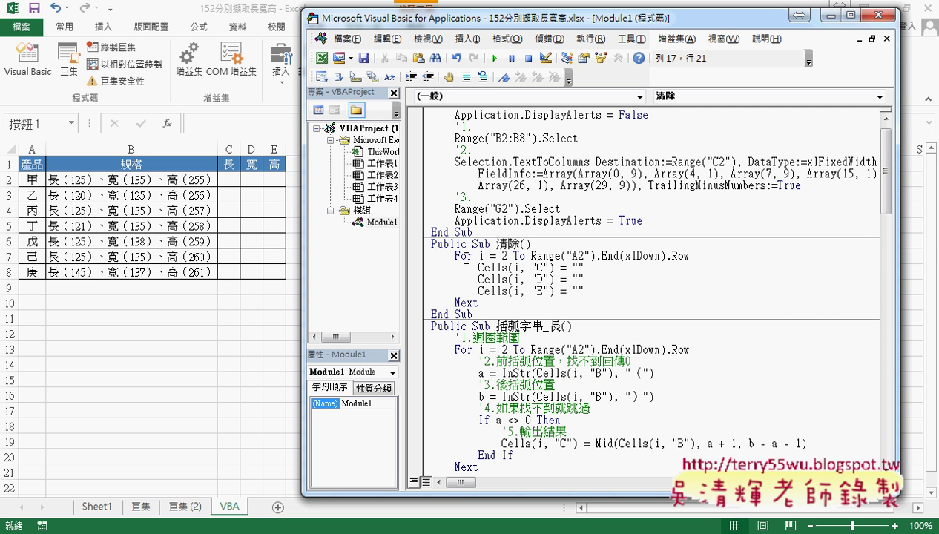
pyautogui.moveTo(480, 303); pyautogui.dragTo(433, 255)
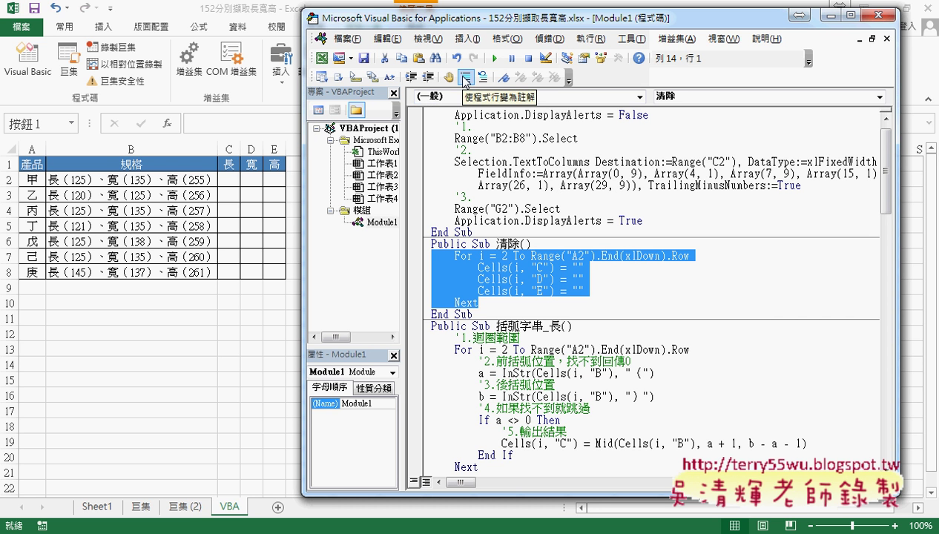
# - Comment out the For…Next loop and start a new indented line with Range("C2:E8")
pyautogui.click(465, 77)
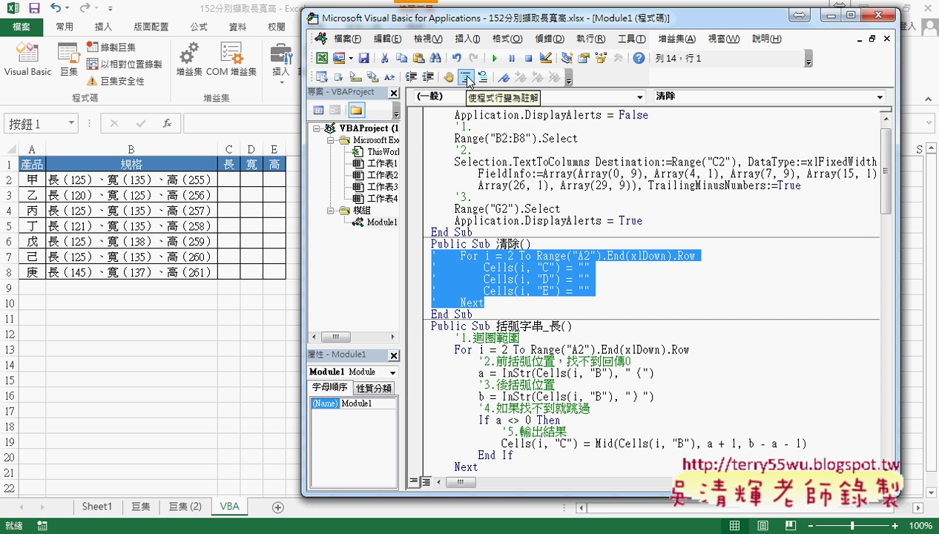
pyautogui.click(502, 304)
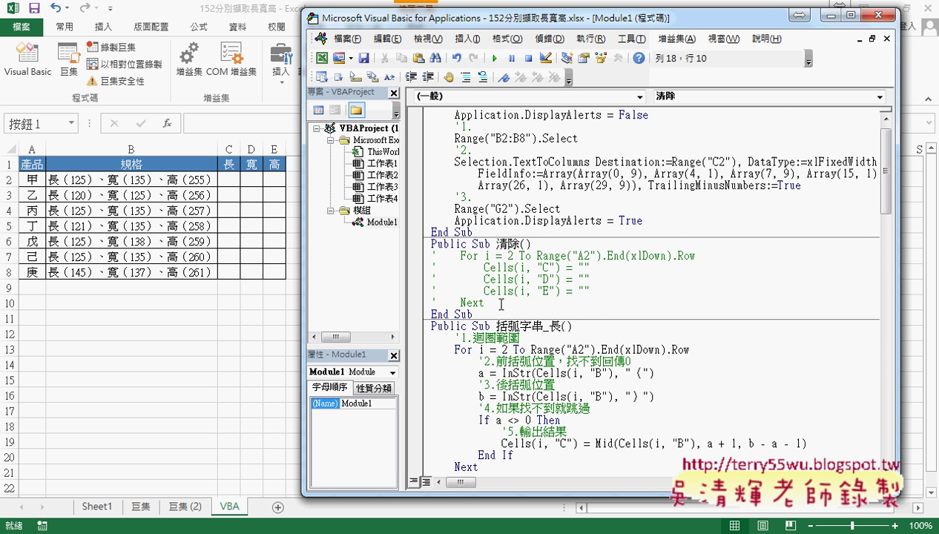
pyautogui.press('Return')
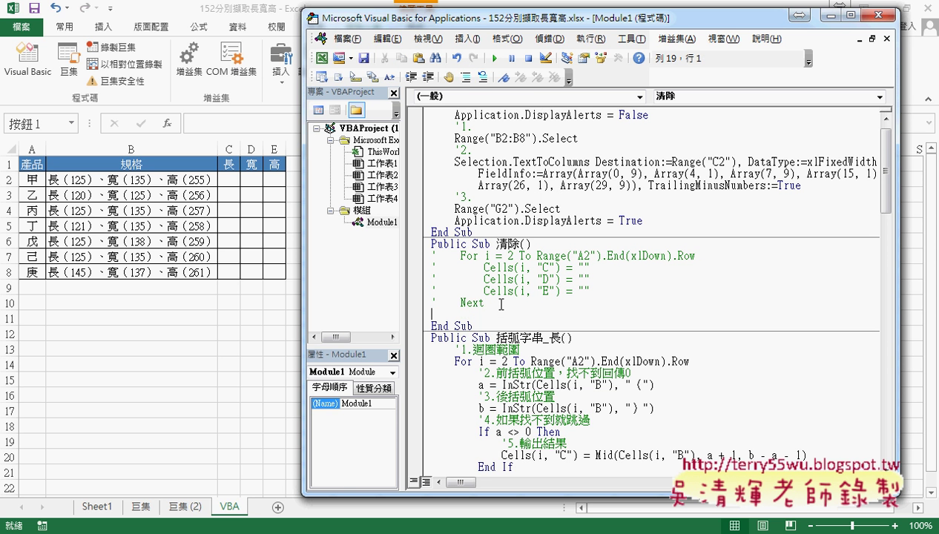
pyautogui.press('Tab')
pyautogui.write('ㄜ')
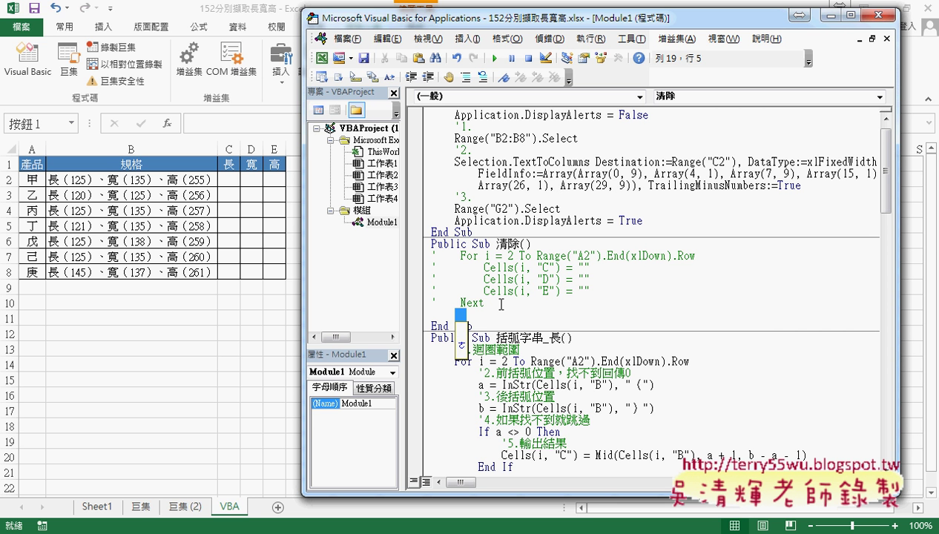
pyautogui.write('ran')
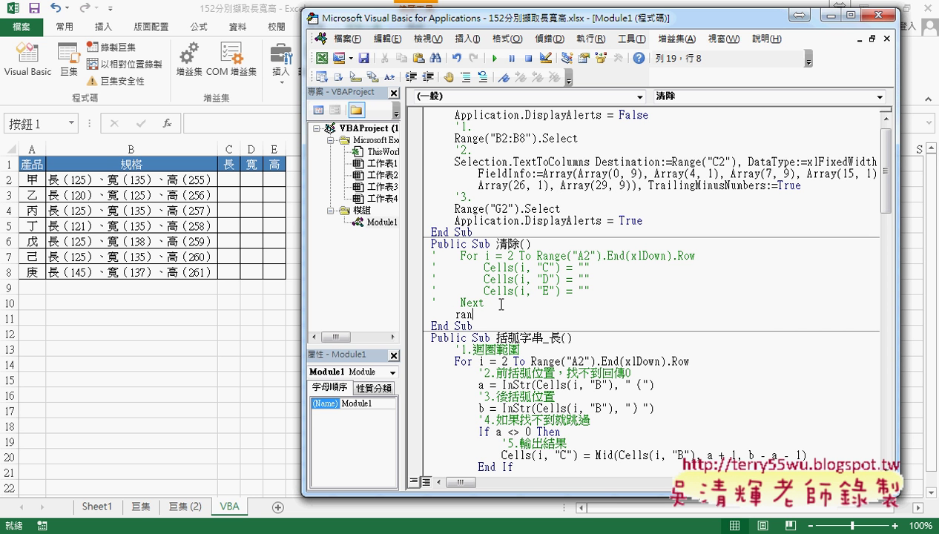
pyautogui.write('ge(')
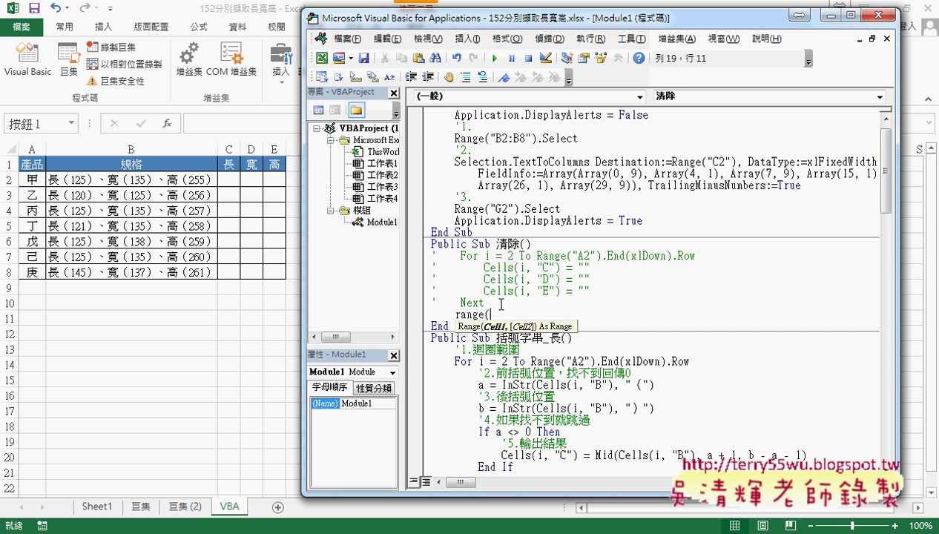
pyautogui.write('"')
pyautogui.write('C2')
pyautogui.write(':')
pyautogui.write('E8"')
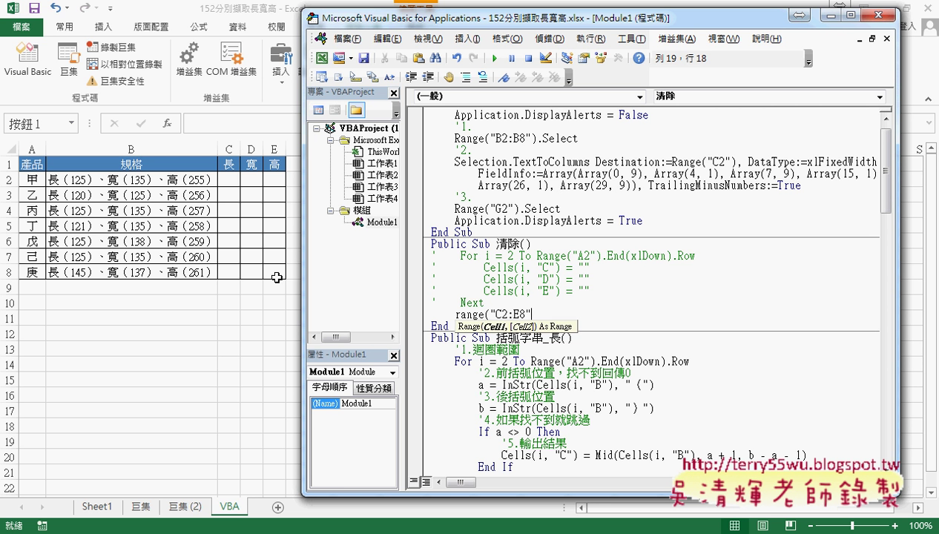
pyautogui.write(')')
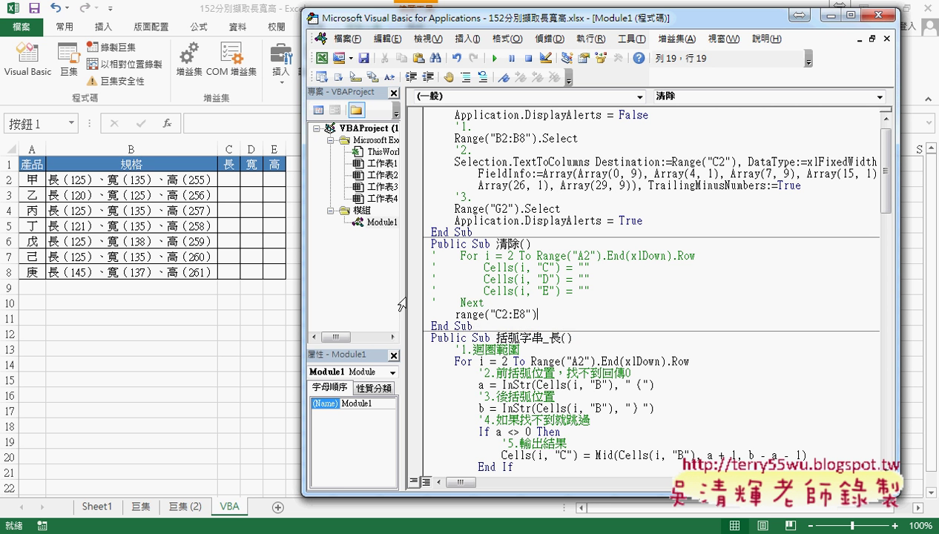
# - Complete the line as Range("C2:E8").ClearContents using the member suggestion list
pyautogui.click(497, 315)
pyautogui.moveTo(496, 315); pyautogui.dragTo(522, 314)
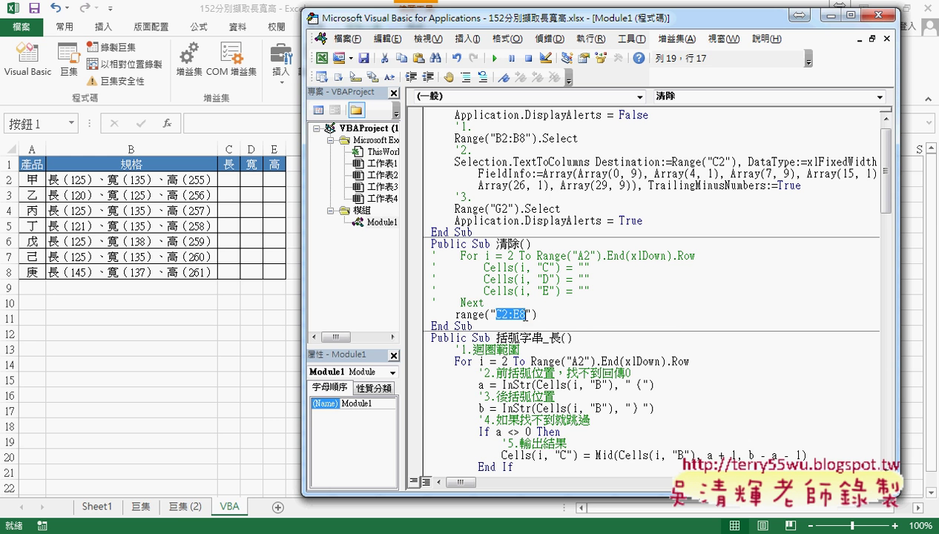
pyautogui.click(540, 314)
pyautogui.write('.')
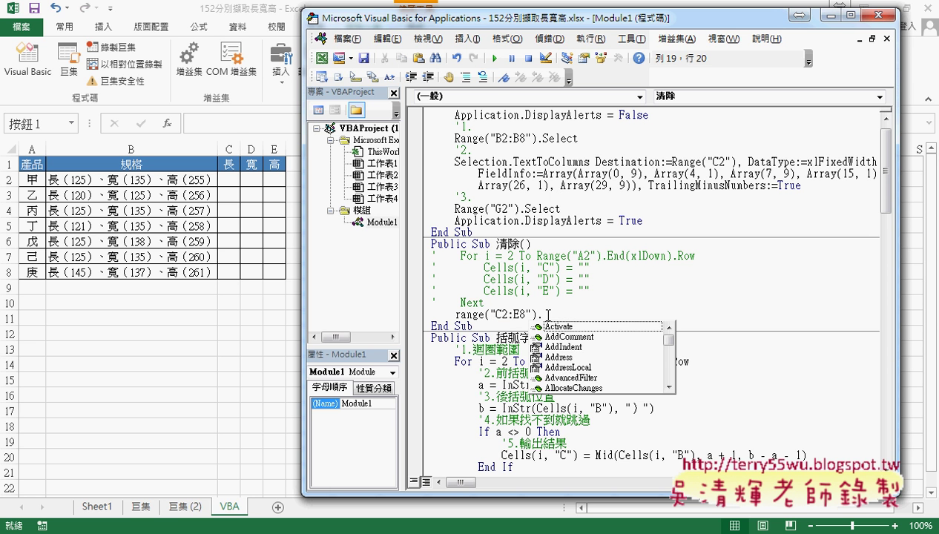
pyautogui.write('ce')
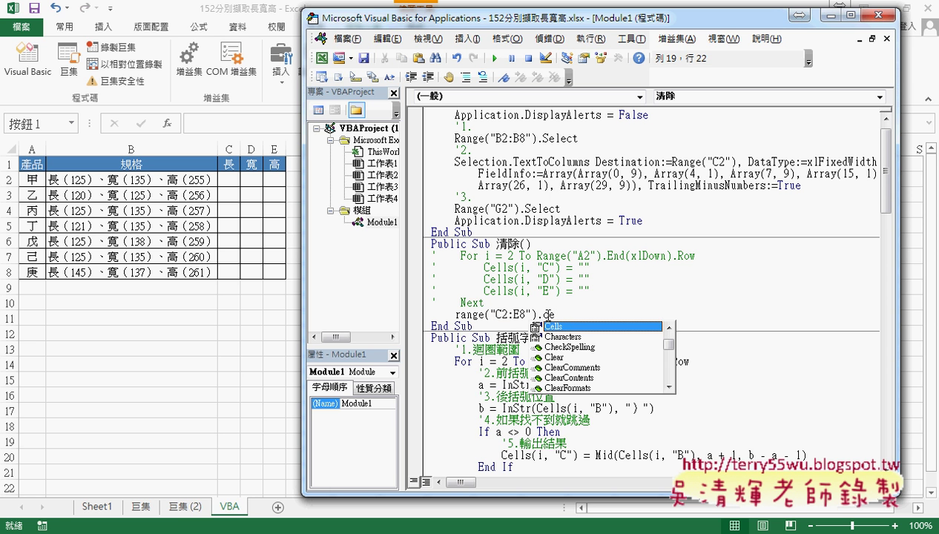
pyautogui.press('Down')
pyautogui.press('Down')
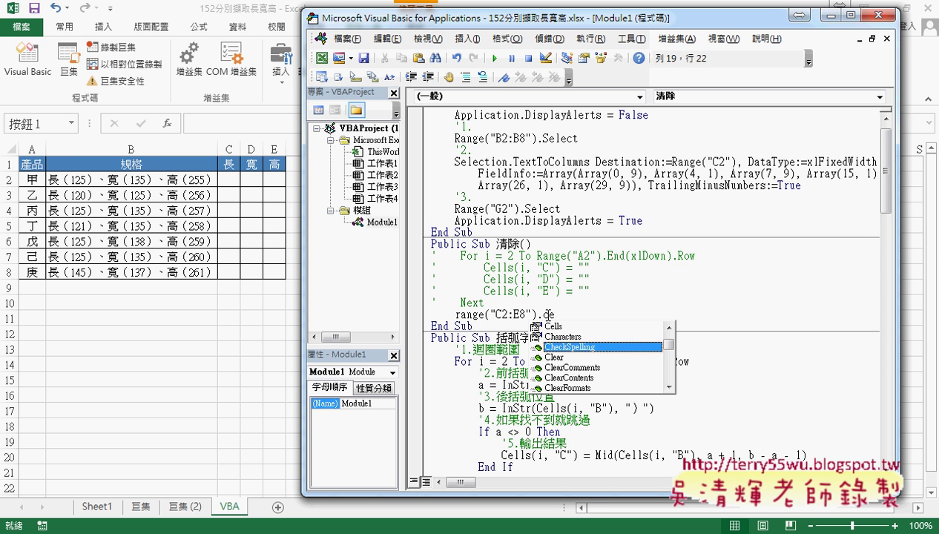
pyautogui.press('Down')
pyautogui.press('Down')
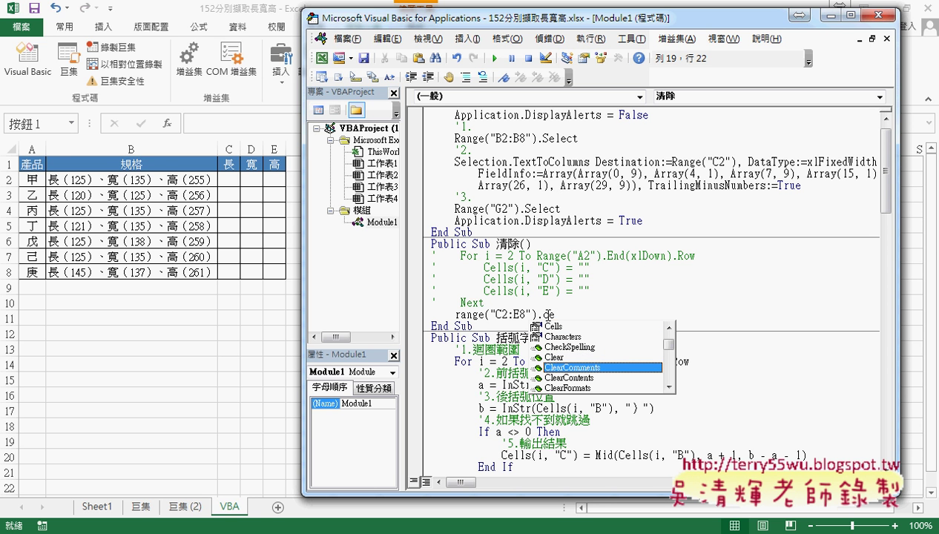
pyautogui.press('Down')
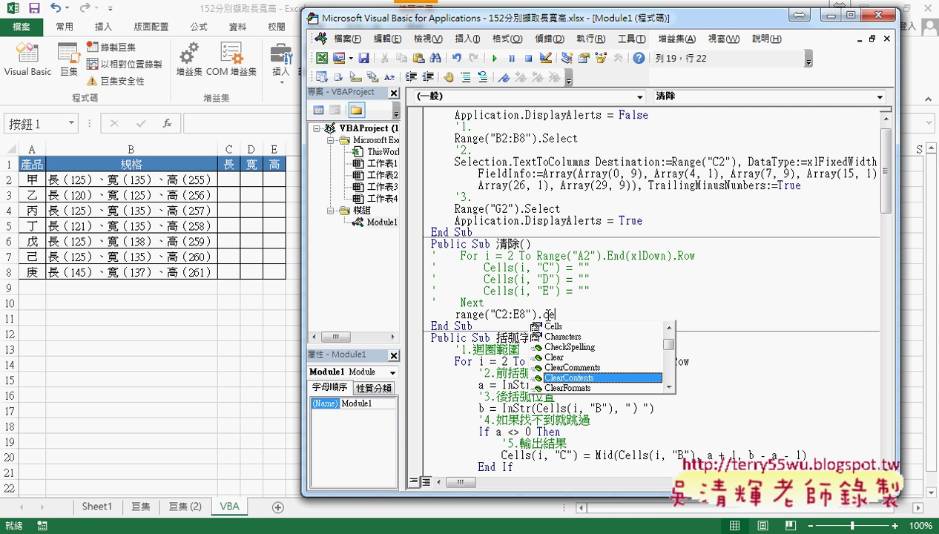
pyautogui.press('Tab')
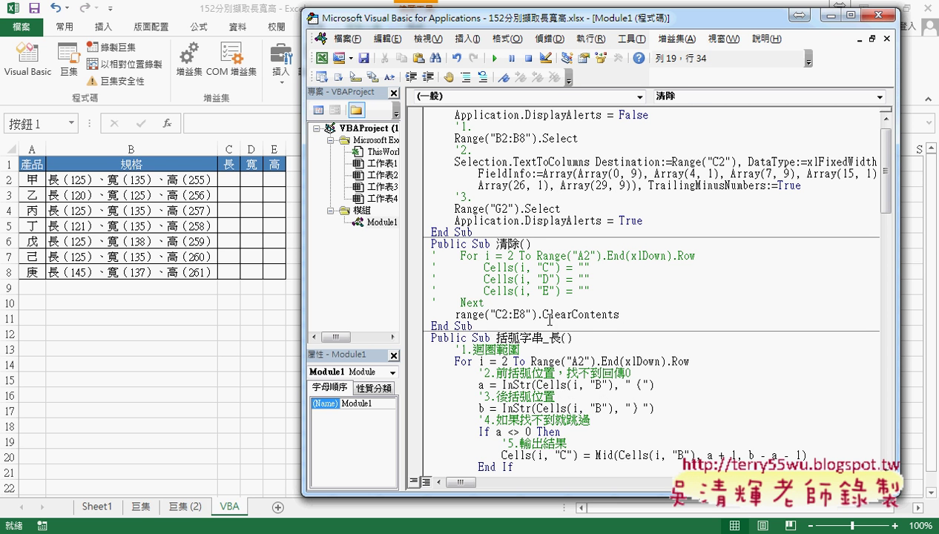
# - Select the new Range("C2:E8").ClearContents line to highlight it
pyautogui.click(561, 385)
pyautogui.moveTo(634, 315); pyautogui.dragTo(456, 314)
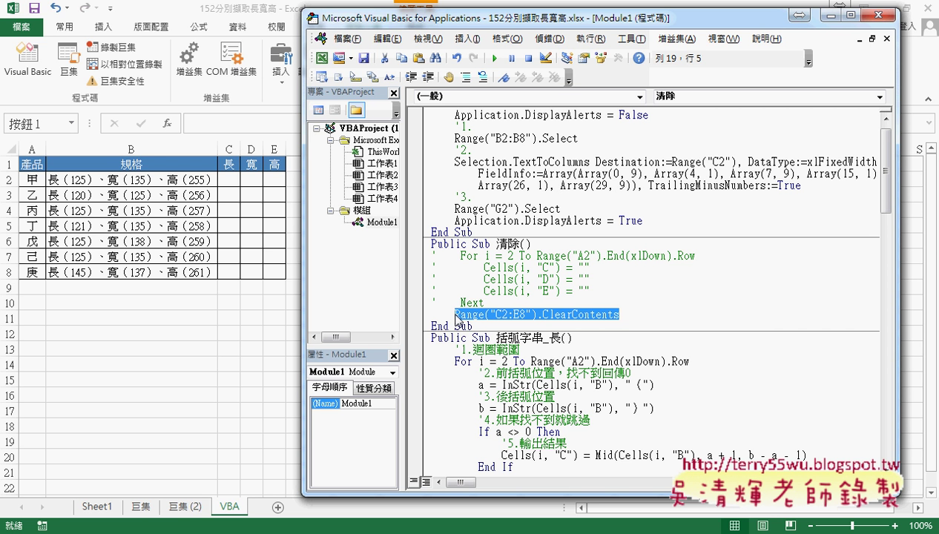
pyautogui.click(528, 325)
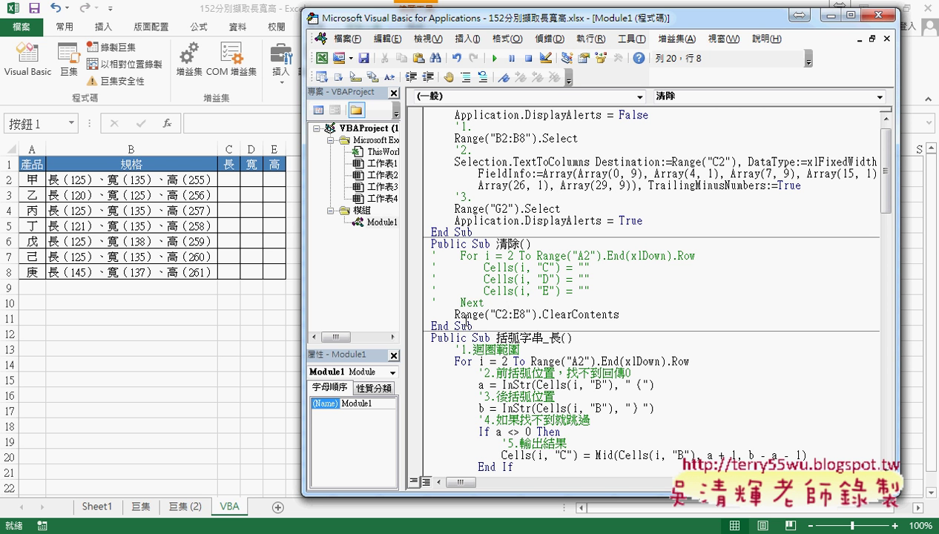
pyautogui.moveTo(454, 315)
pyautogui.mouseDown()
pyautogui.moveTo(617, 317)
pyautogui.moveTo(643, 328)
pyautogui.mouseUp()
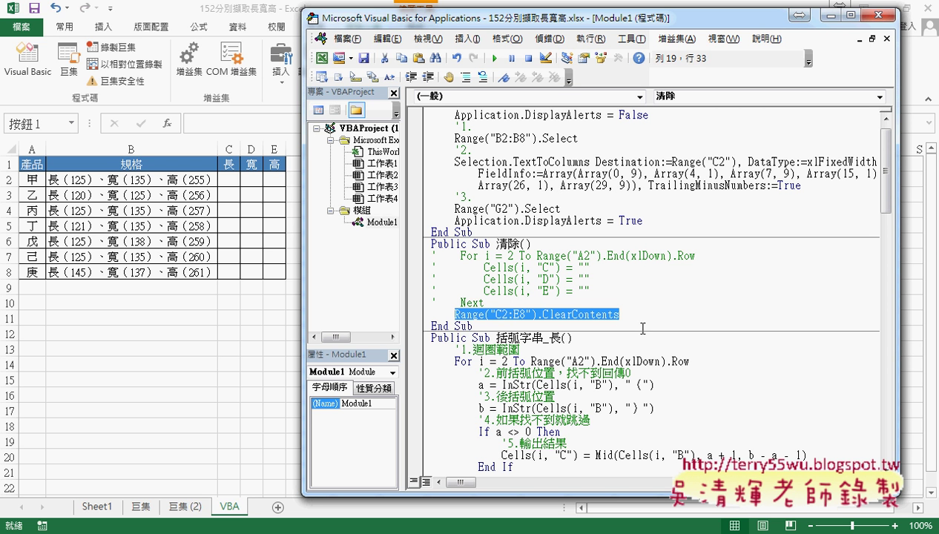
# - Scroll to Sub 括弧字串 and run it to fill the 長, 寬 and 高 columns
pyautogui.scroll(-3, 643, 329)
pyautogui.scroll(-4, 643, 329)
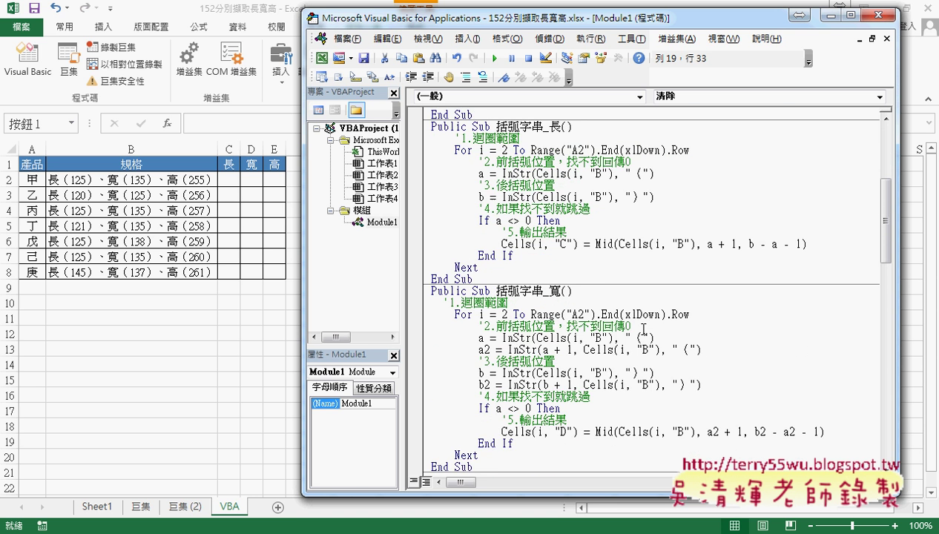
pyautogui.scroll(-3, 643, 329)
pyautogui.scroll(-2, 643, 328)
pyautogui.scroll(-6, 644, 328)
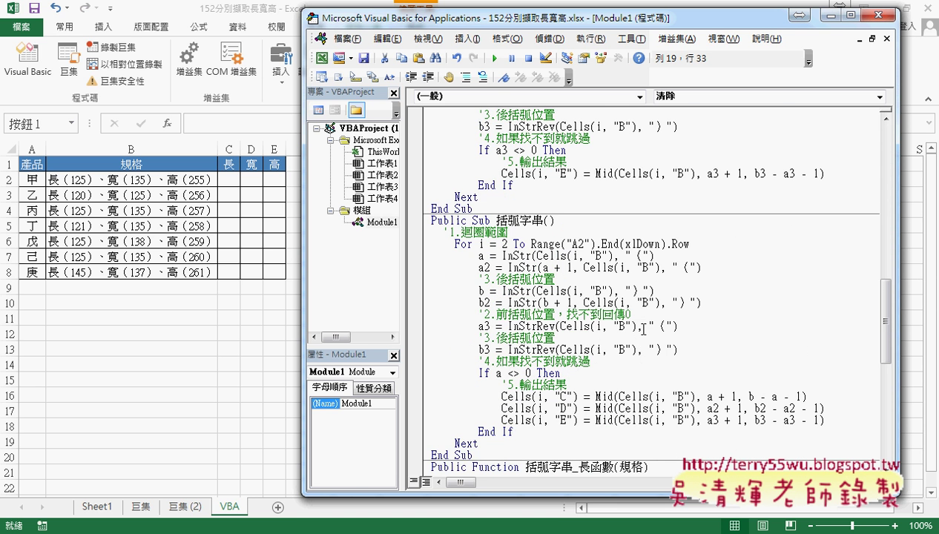
pyautogui.scroll(-1, 643, 329)
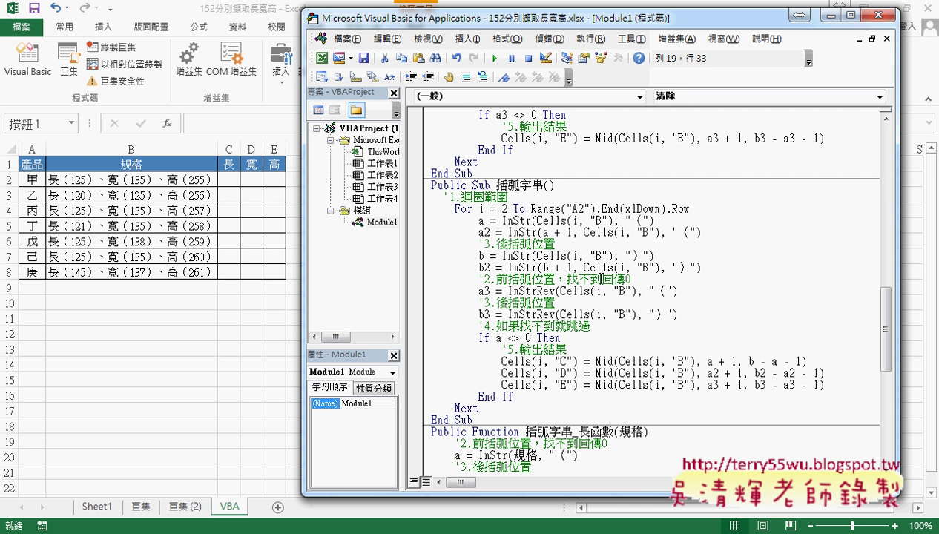
pyautogui.doubleClick(512, 185)
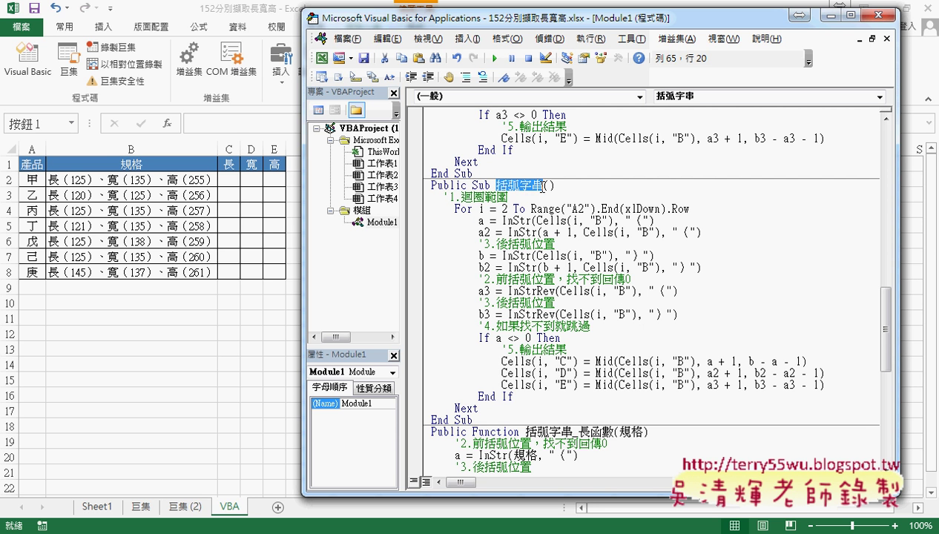
pyautogui.click(559, 233)
pyautogui.click(495, 59)
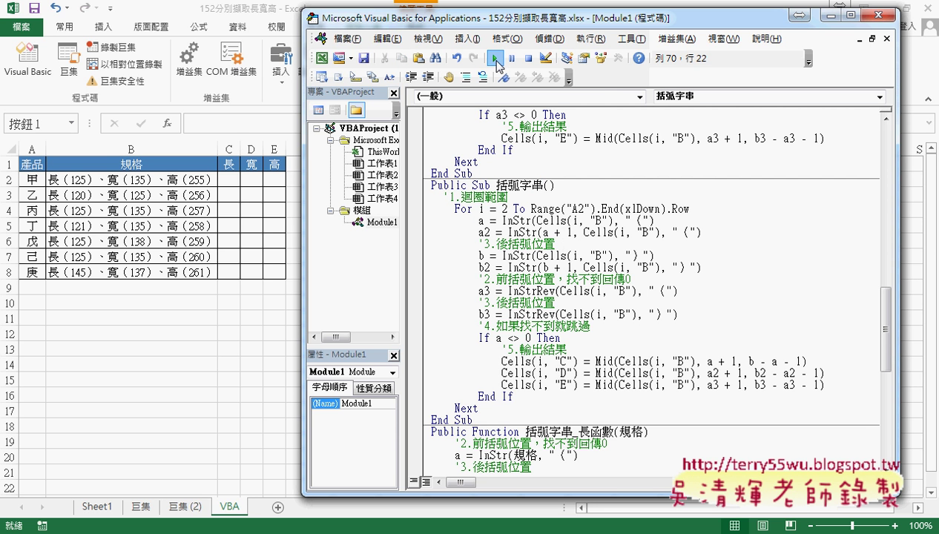
# - Walk through the a2, a3 InStrRev, b2, b3 and column E output lines of 括弧字串
pyautogui.moveTo(477, 232); pyautogui.dragTo(491, 232)
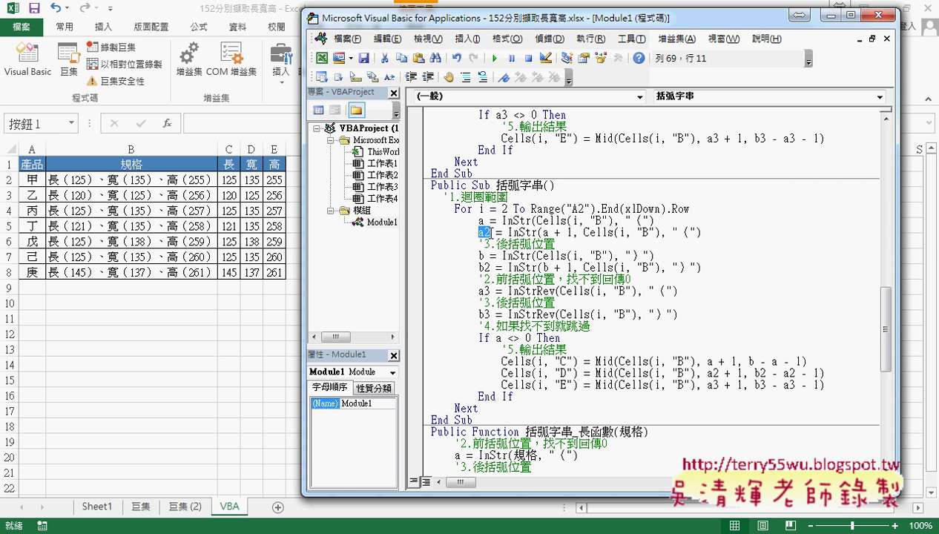
pyautogui.moveTo(478, 291); pyautogui.dragTo(555, 291)
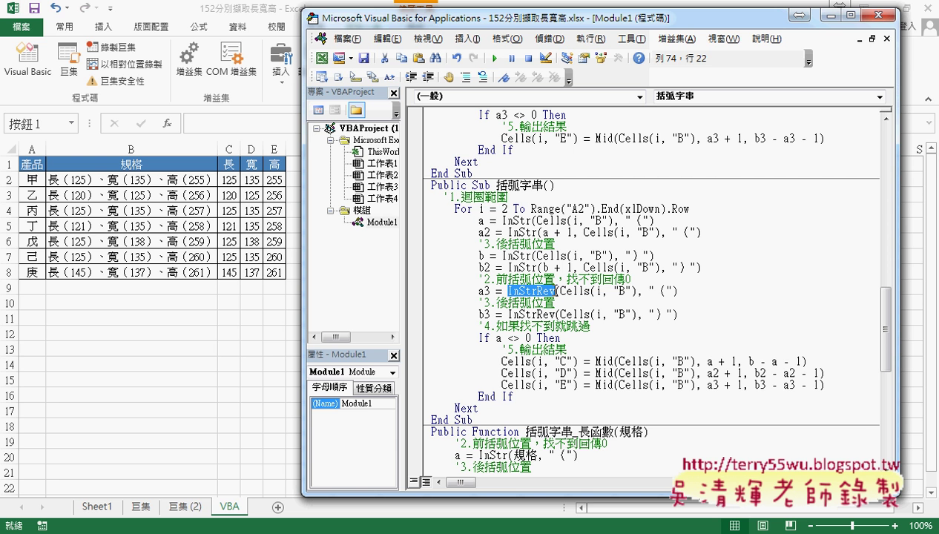
pyautogui.click(482, 267)
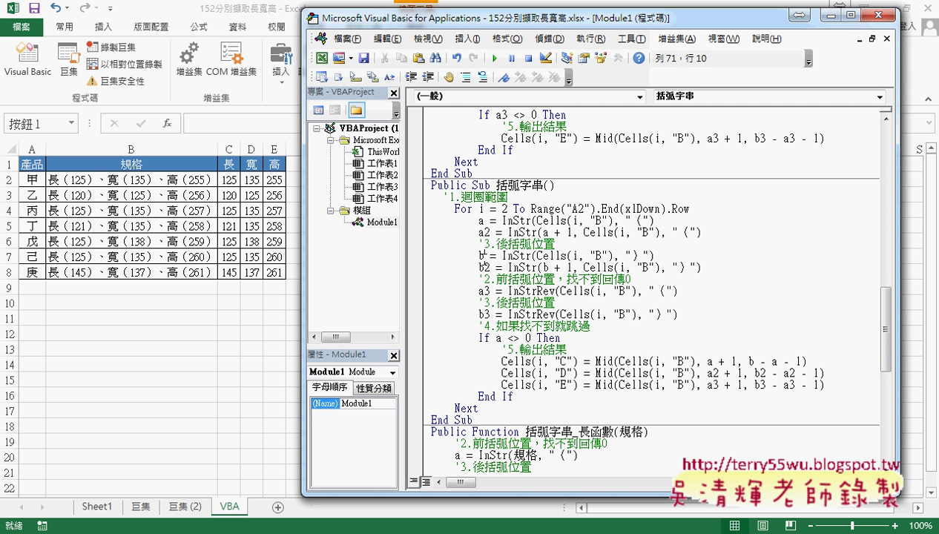
pyautogui.click(488, 315)
pyautogui.click(526, 385)
# - Clear the columns, fill 長, 寬 and 高 with the 括弧字串_長/寬/高 buttons, then clear again
pyautogui.click(252, 336)
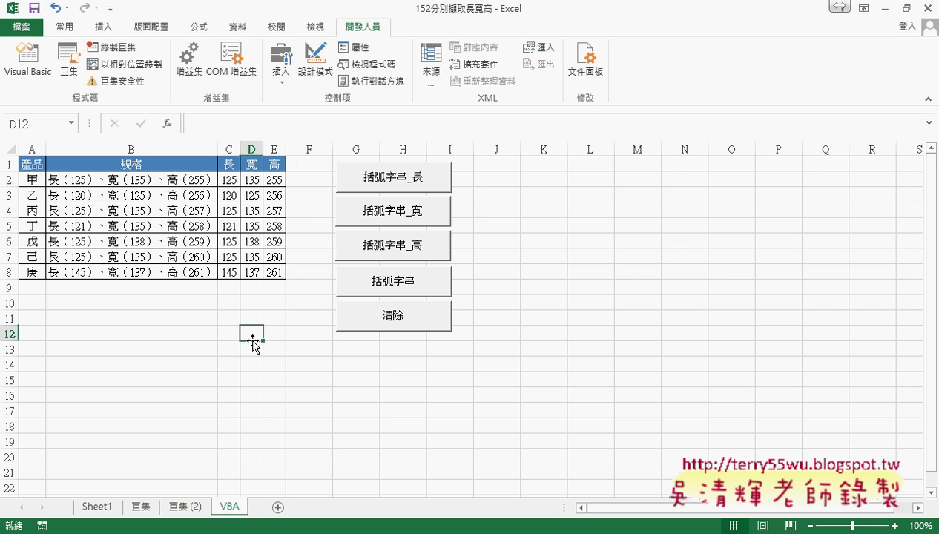
pyautogui.click(418, 323)
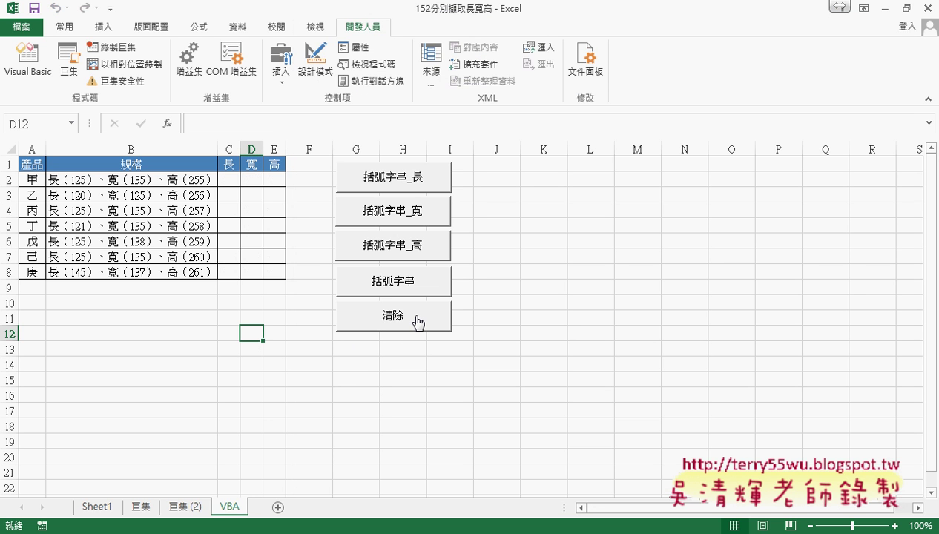
pyautogui.click(410, 187)
pyautogui.click(410, 217)
pyautogui.click(414, 248)
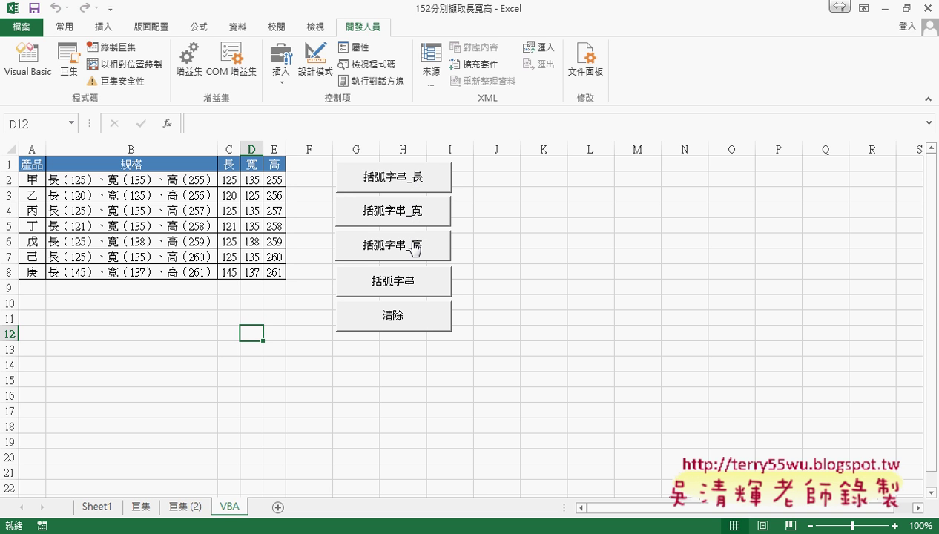
pyautogui.click(413, 321)
# - Refill all three columns with the 括弧字串 button, clear them, and begin a function in C2
pyautogui.click(414, 289)
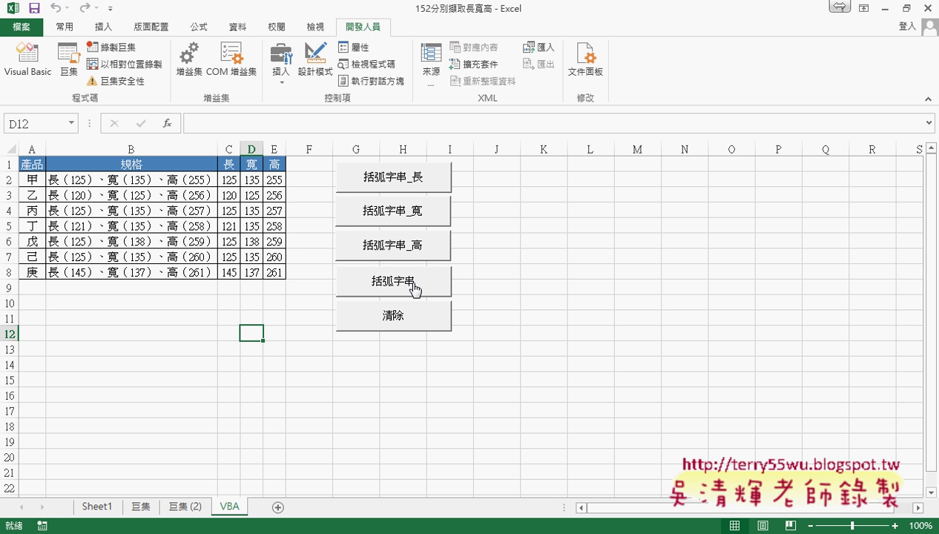
pyautogui.click(415, 322)
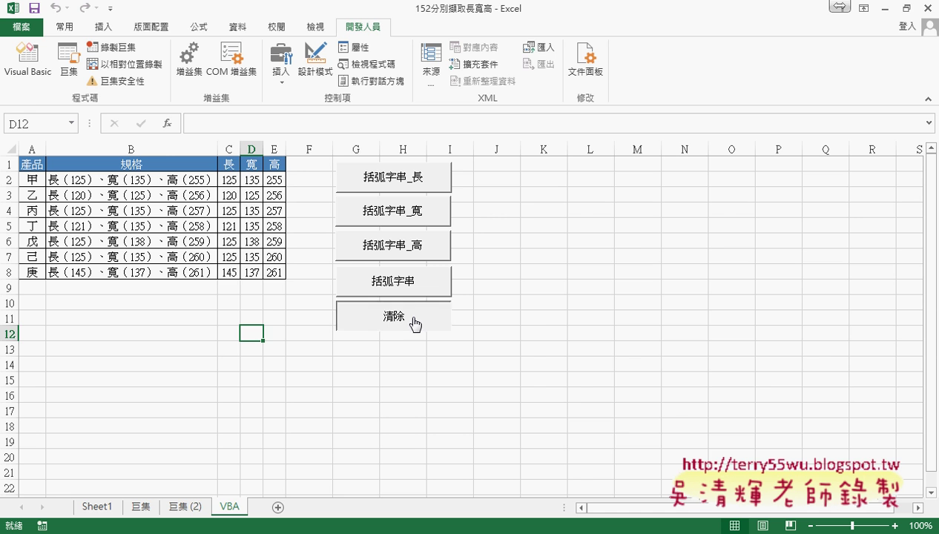
pyautogui.click(229, 179)
pyautogui.click(168, 124)
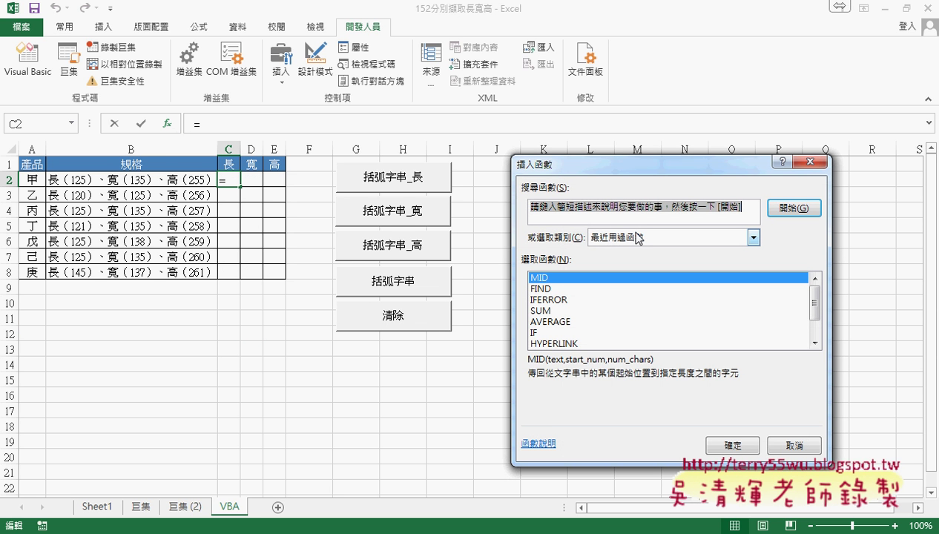
# - Fill C2:C8 with the user-defined 括弧字串_長函數(B2) formula
pyautogui.click(632, 236)
pyautogui.click(650, 373)
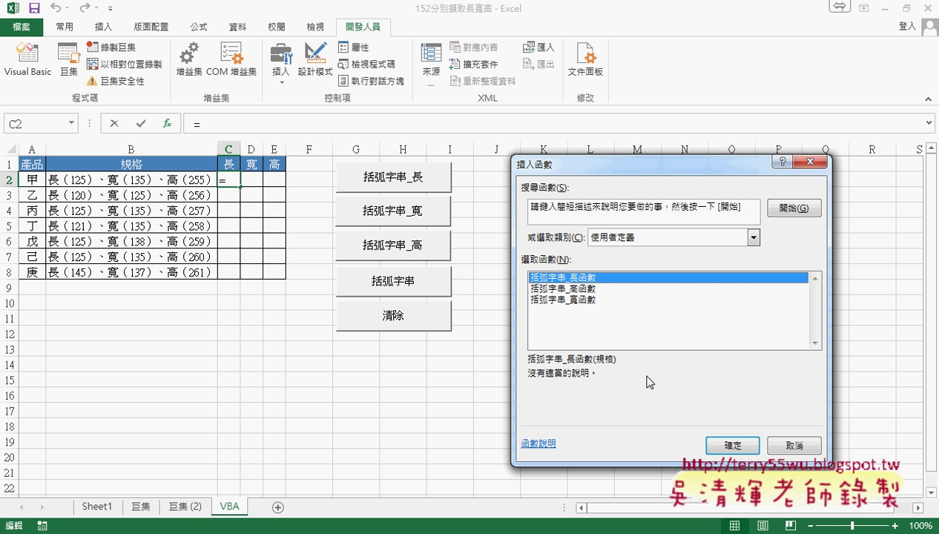
pyautogui.click(731, 445)
pyautogui.click(175, 181)
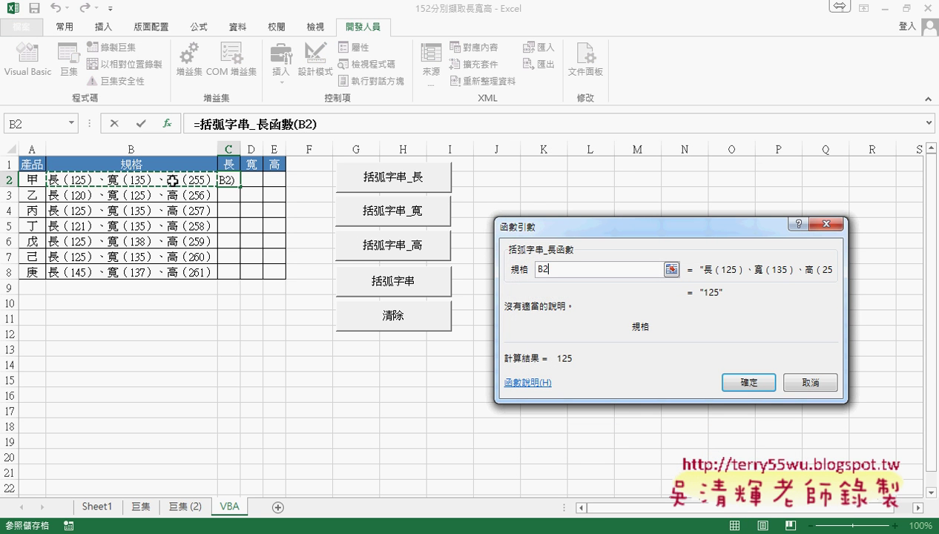
pyautogui.click(744, 380)
pyautogui.moveTo(241, 187); pyautogui.dragTo(241, 279)
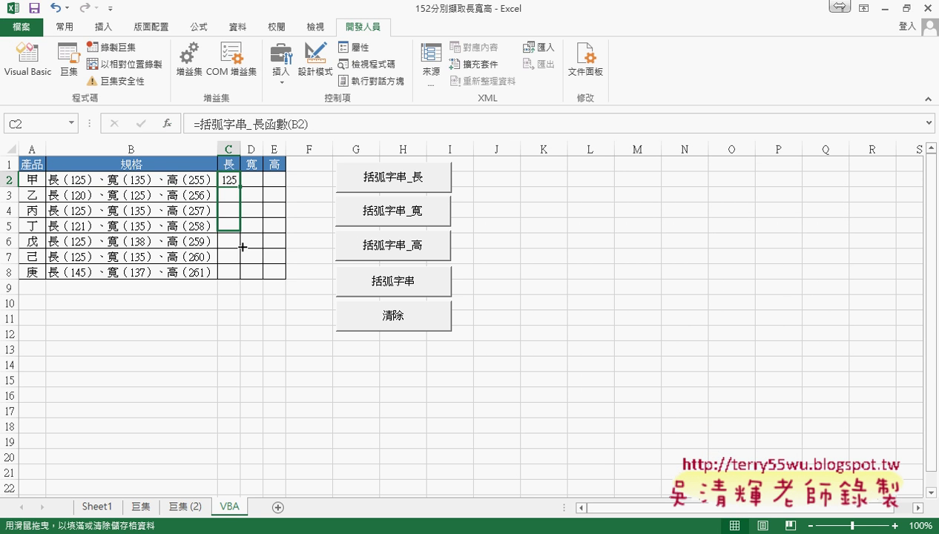
# - Fill D2:D8 with the 括弧字串_寬函數(B2) formula
pyautogui.click(252, 180)
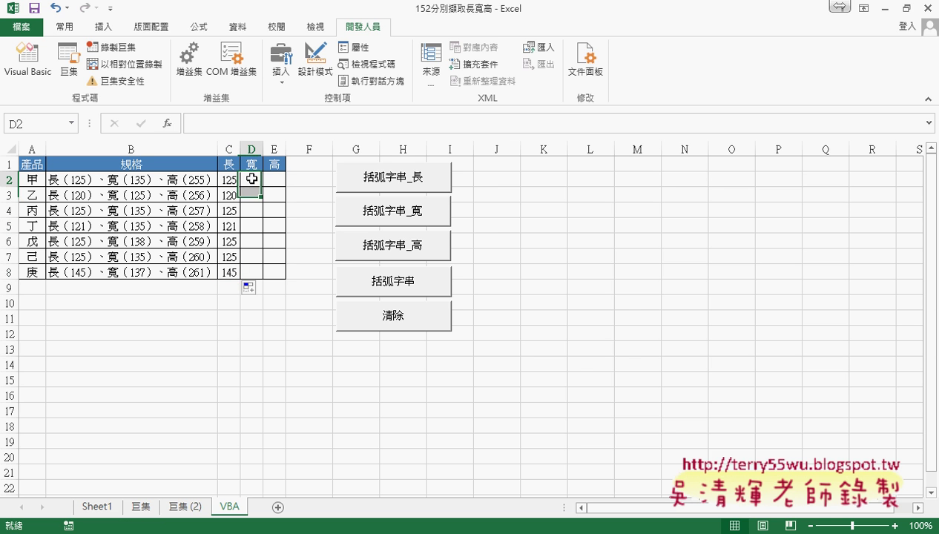
pyautogui.click(168, 123)
pyautogui.click(578, 299)
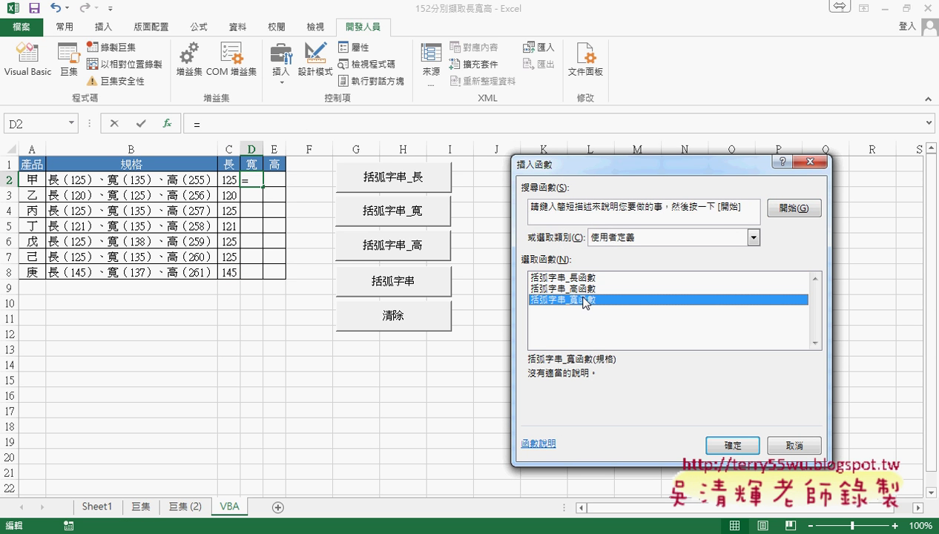
pyautogui.click(732, 445)
pyautogui.click(143, 182)
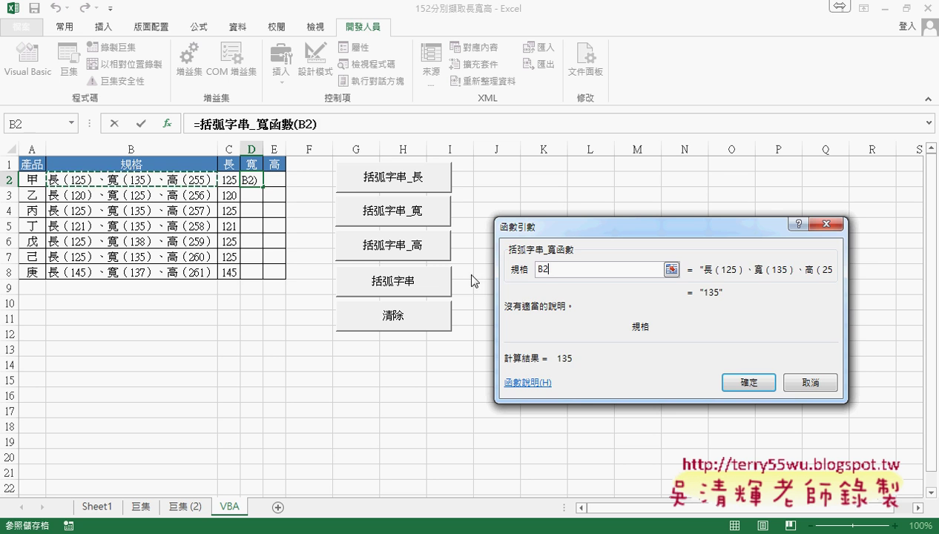
pyautogui.click(732, 380)
pyautogui.moveTo(264, 187); pyautogui.dragTo(263, 273)
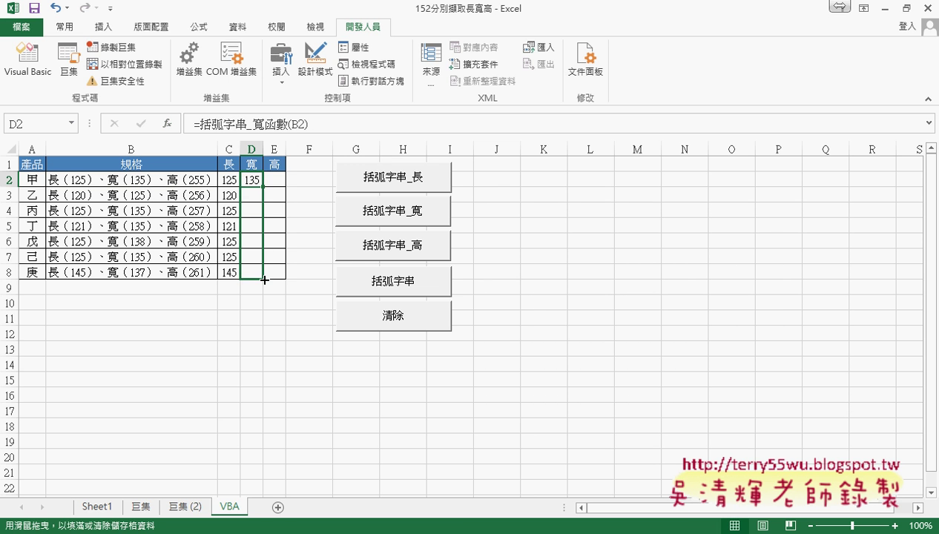
# - Fill E2:E8 with 括弧字串_高函數(B2), then clear and refill all three columns with the 括弧字串 macro
pyautogui.click(273, 180)
pyautogui.click(167, 124)
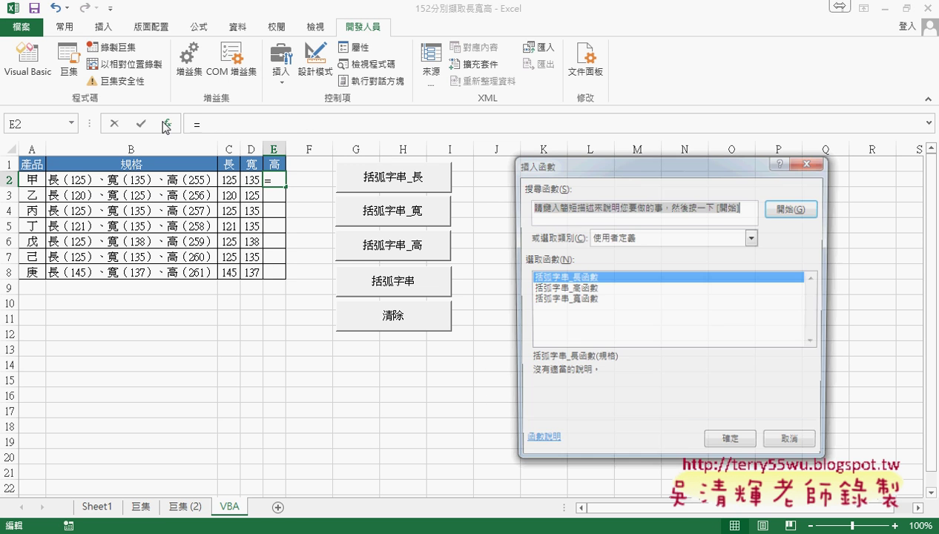
pyautogui.click(585, 288)
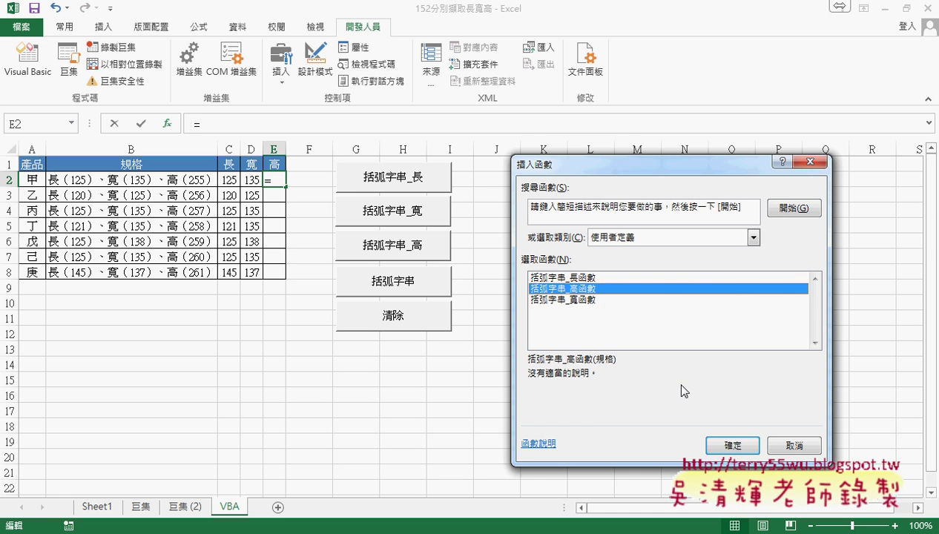
pyautogui.click(737, 450)
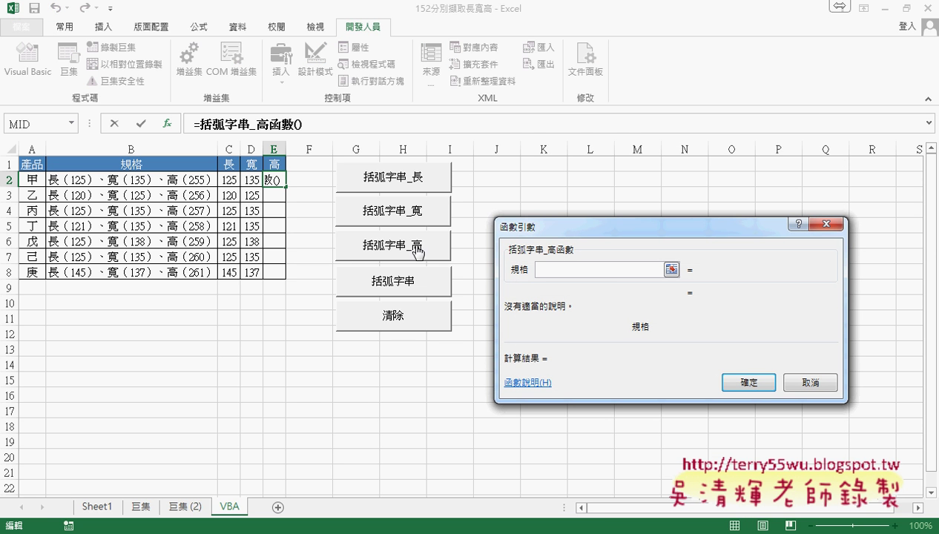
pyautogui.click(171, 182)
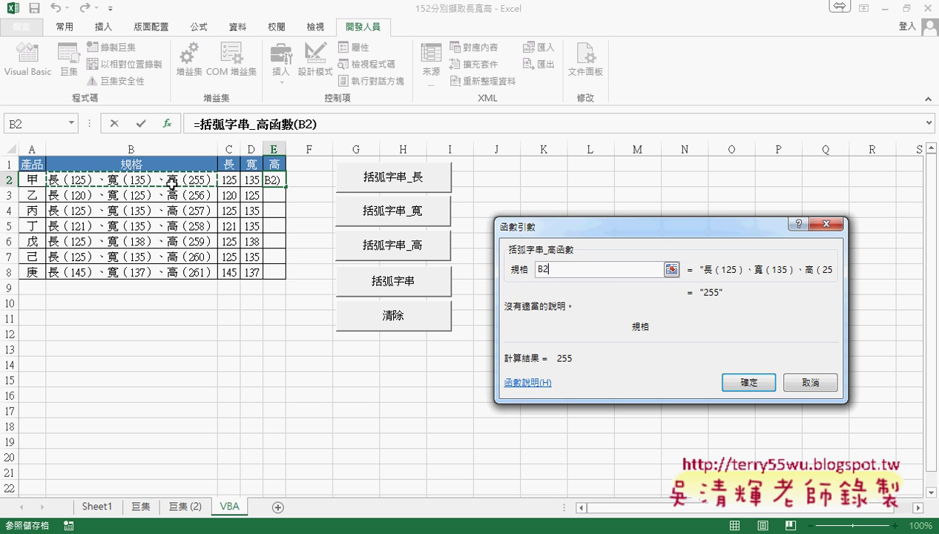
pyautogui.click(749, 383)
pyautogui.moveTo(285, 186); pyautogui.dragTo(279, 274)
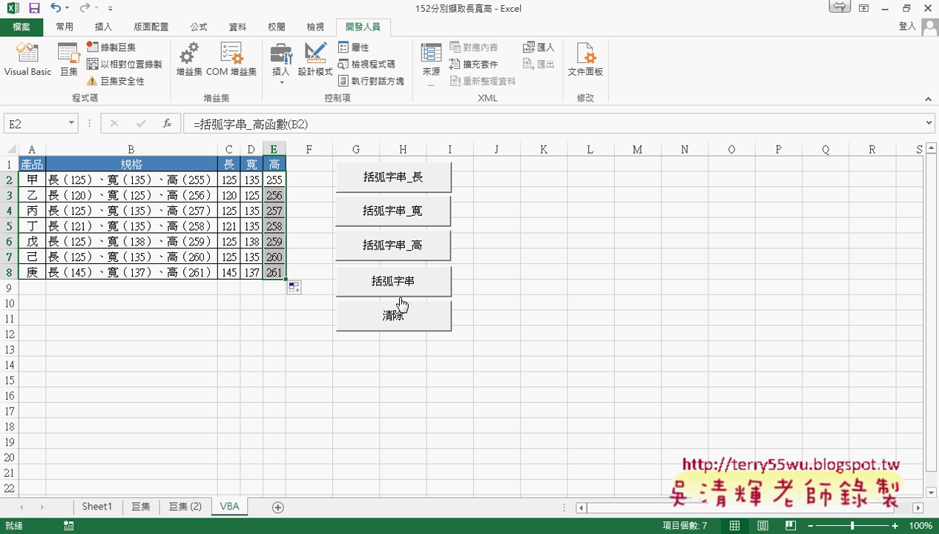
pyautogui.click(406, 321)
pyautogui.click(405, 287)
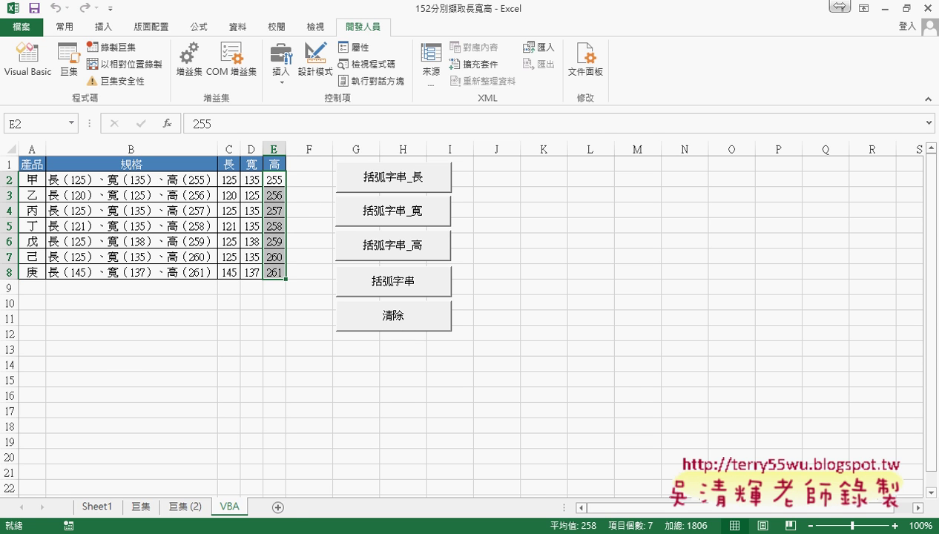
pyautogui.click(497, 407)
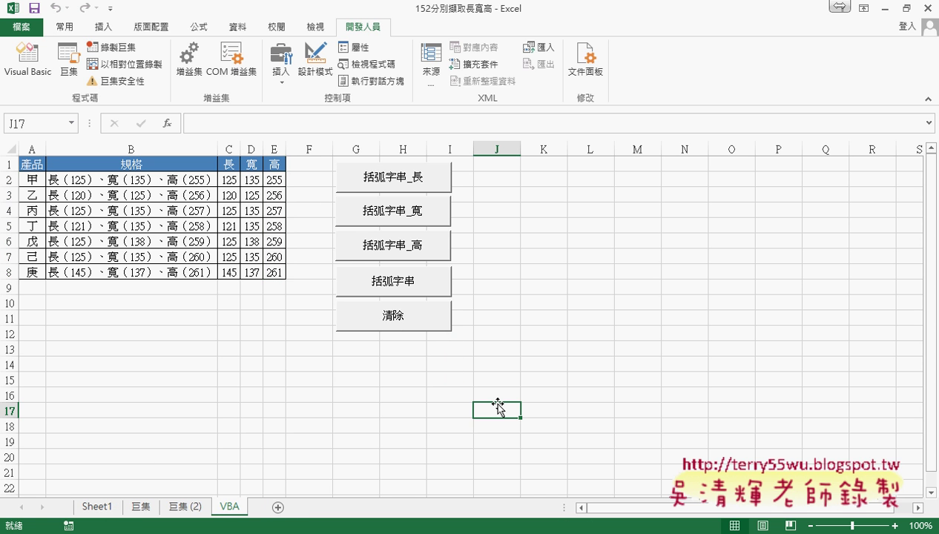